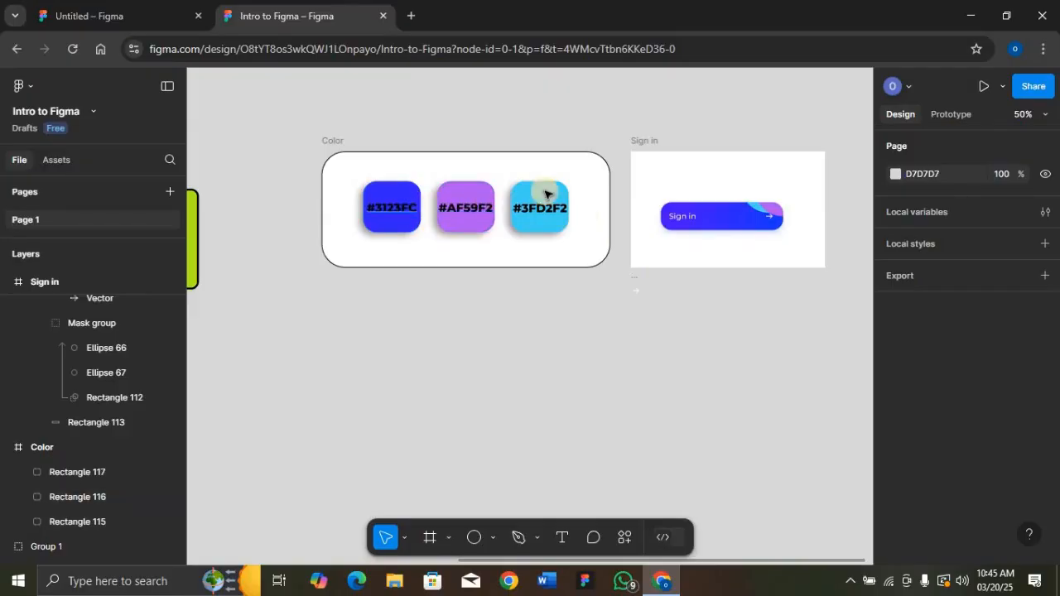
# Inspect the reference Sign in button's two accent circles, Sign in text and arrow icon
pyautogui.click(695, 213)
pyautogui.hotkey('shift', '2')
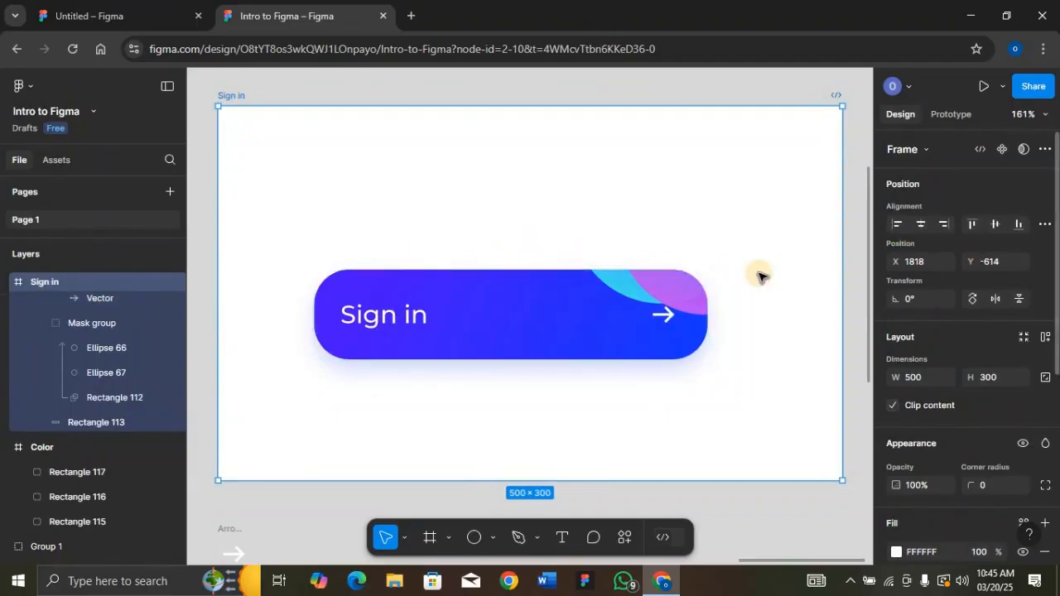
pyautogui.click(667, 290)
pyautogui.click(629, 286)
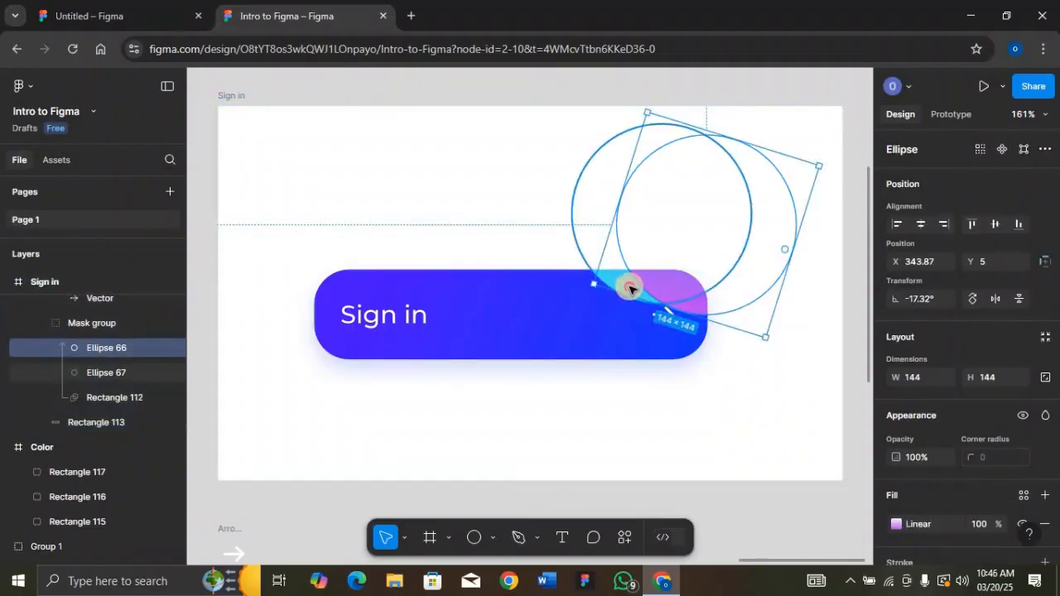
pyautogui.click(375, 323)
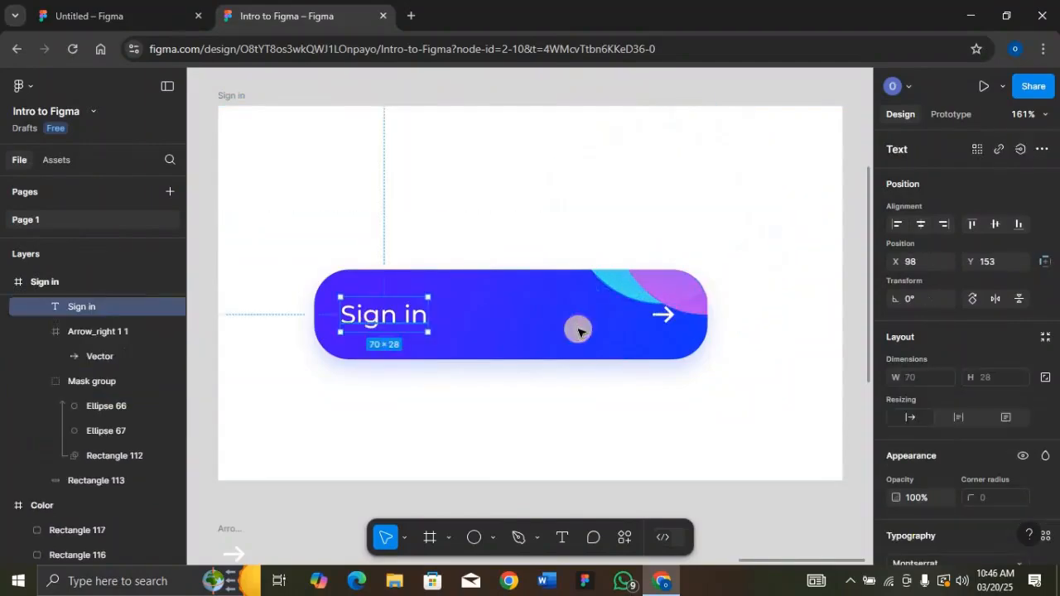
pyautogui.click(672, 323)
pyautogui.hotkey('ctrl', '-')
pyautogui.hotkey('ctrl', '-')
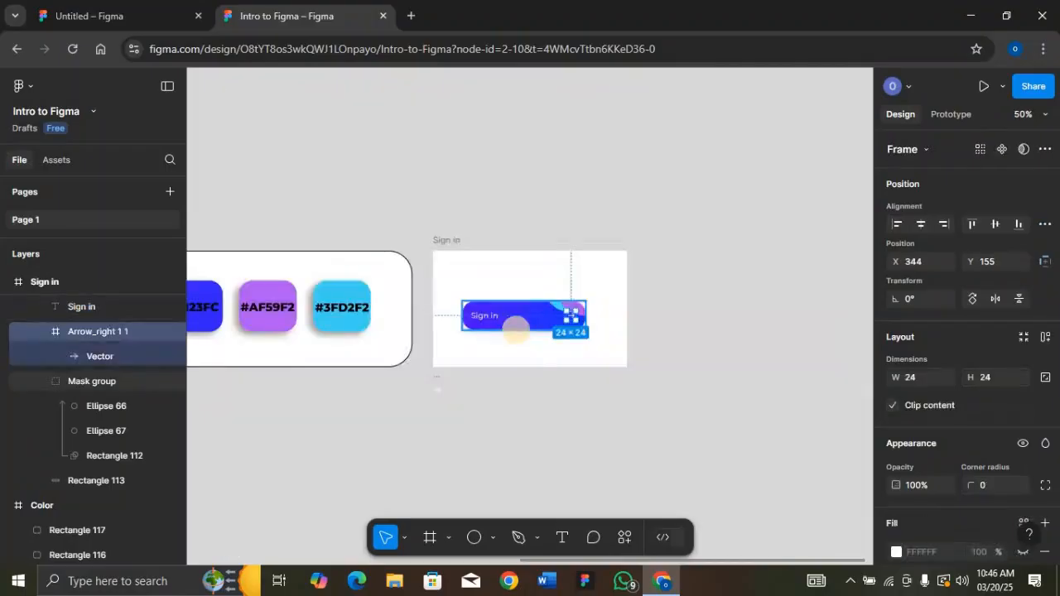
pyautogui.scroll(-1, 497, 333)
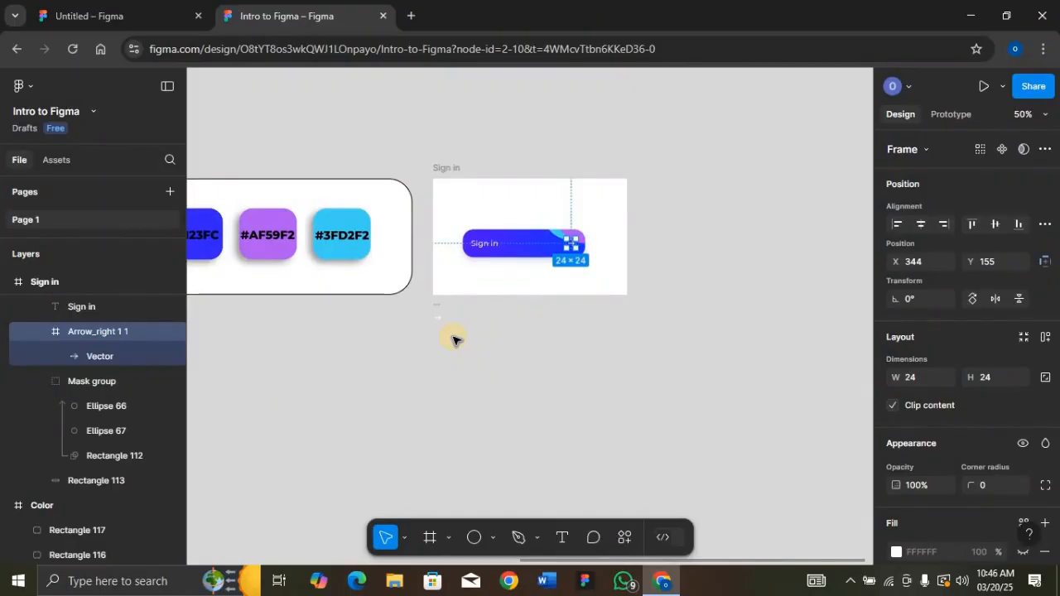
# Draw a new 536×304 frame, Frame 1, below the Sign in frame
pyautogui.click(449, 538)
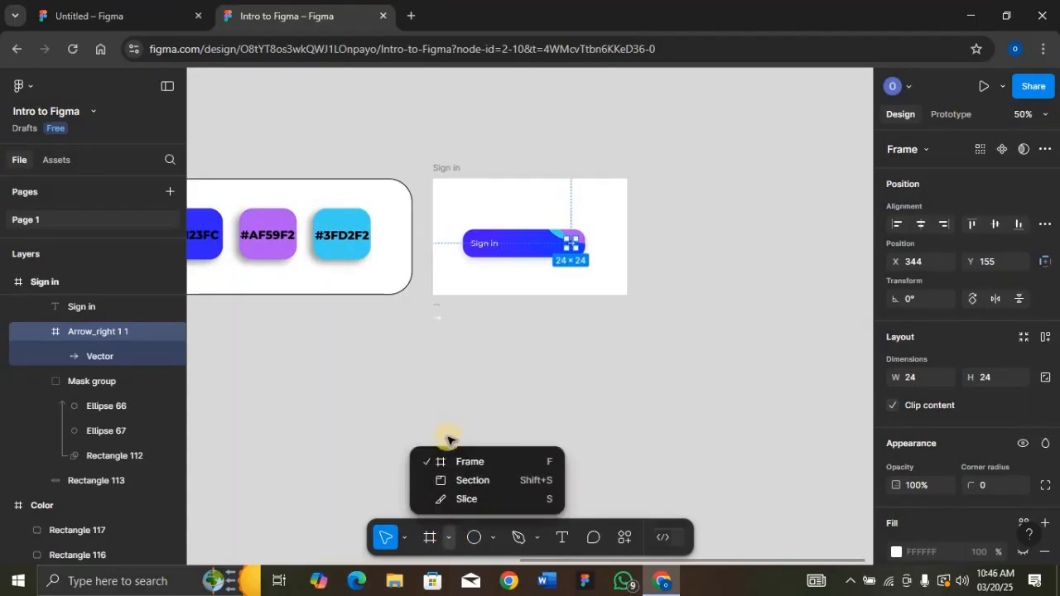
pyautogui.click(520, 461)
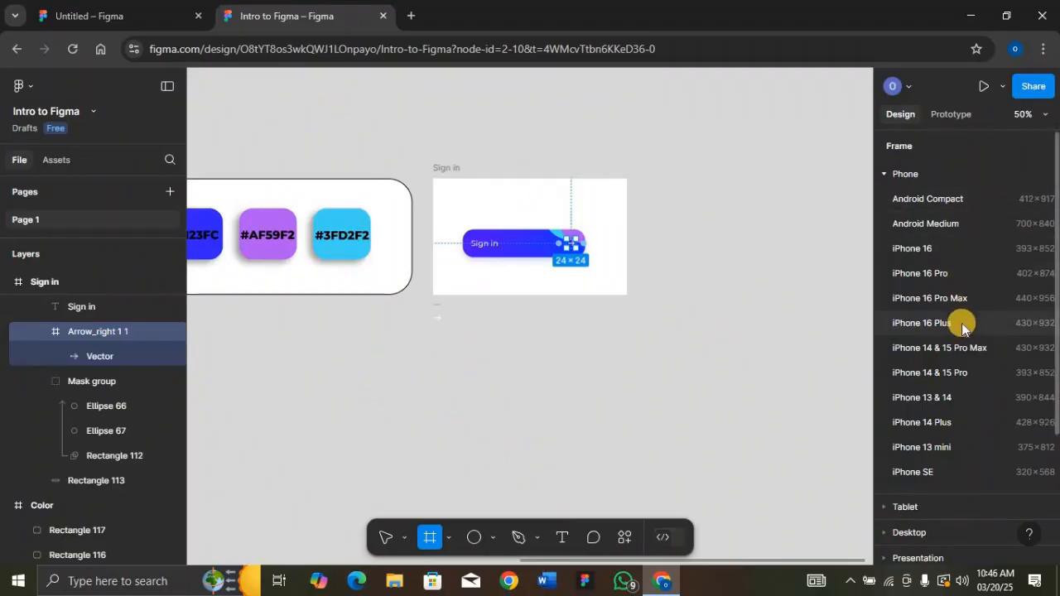
pyautogui.scroll(-3, 962, 323)
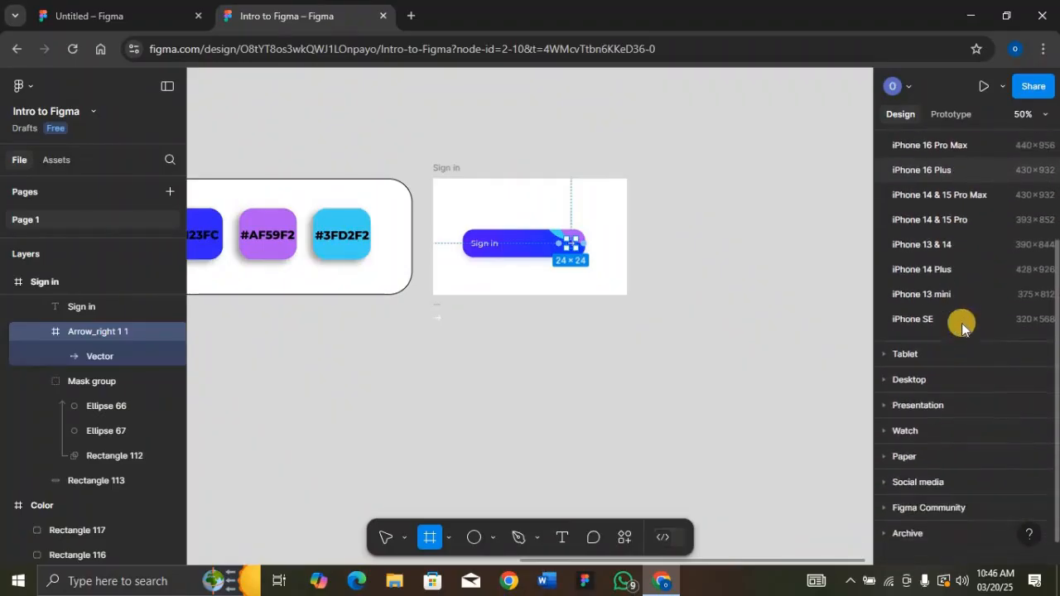
pyautogui.scroll(3, 962, 323)
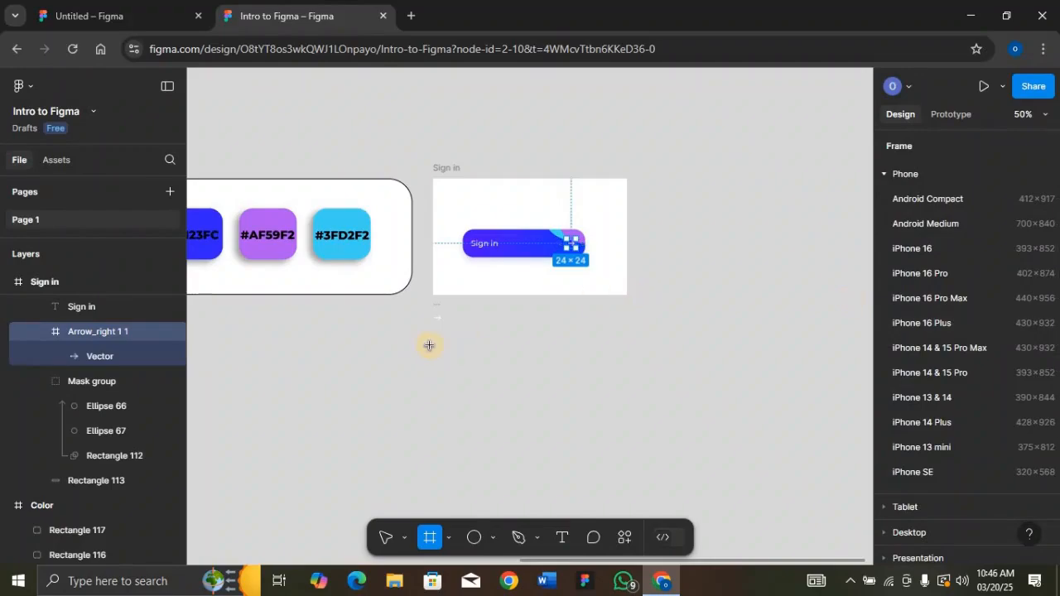
pyautogui.moveTo(440, 345)
pyautogui.mouseDown()
pyautogui.moveTo(641, 373)
pyautogui.moveTo(651, 465)
pyautogui.moveTo(451, 331)
pyautogui.moveTo(457, 341)
pyautogui.mouseUp()
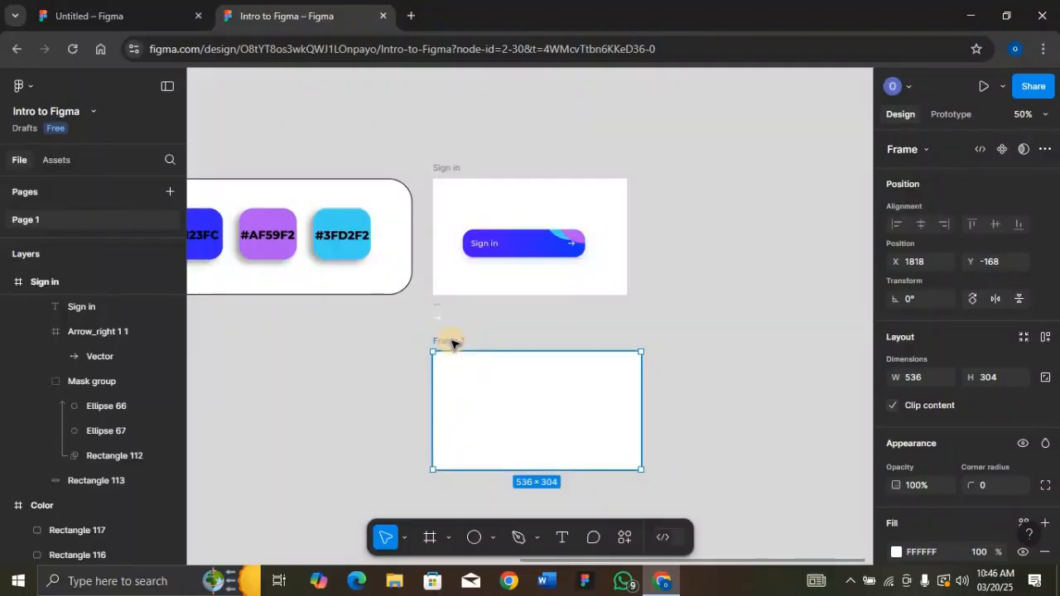
pyautogui.hotkey('shift', '2')
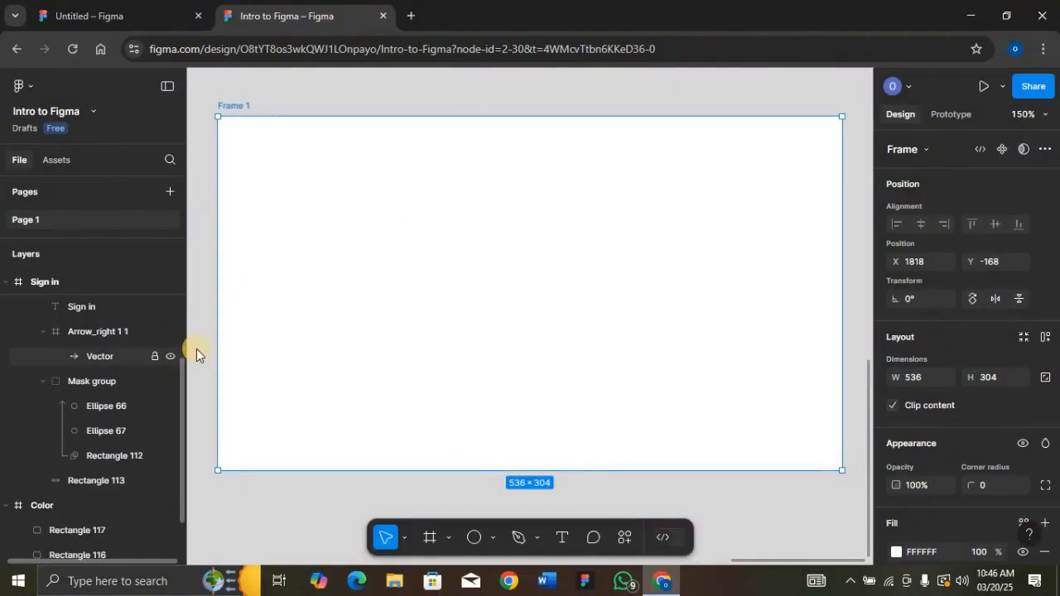
# Draw Rectangle 118 in Frame 1, sized 315 × 72 with corner radius 30
pyautogui.click(494, 539)
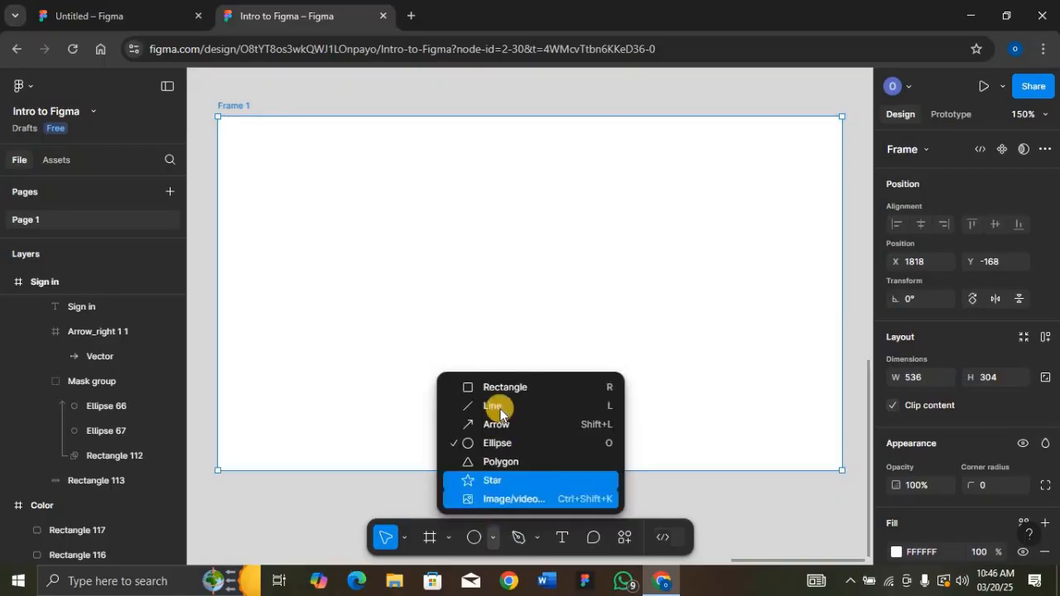
pyautogui.click(512, 387)
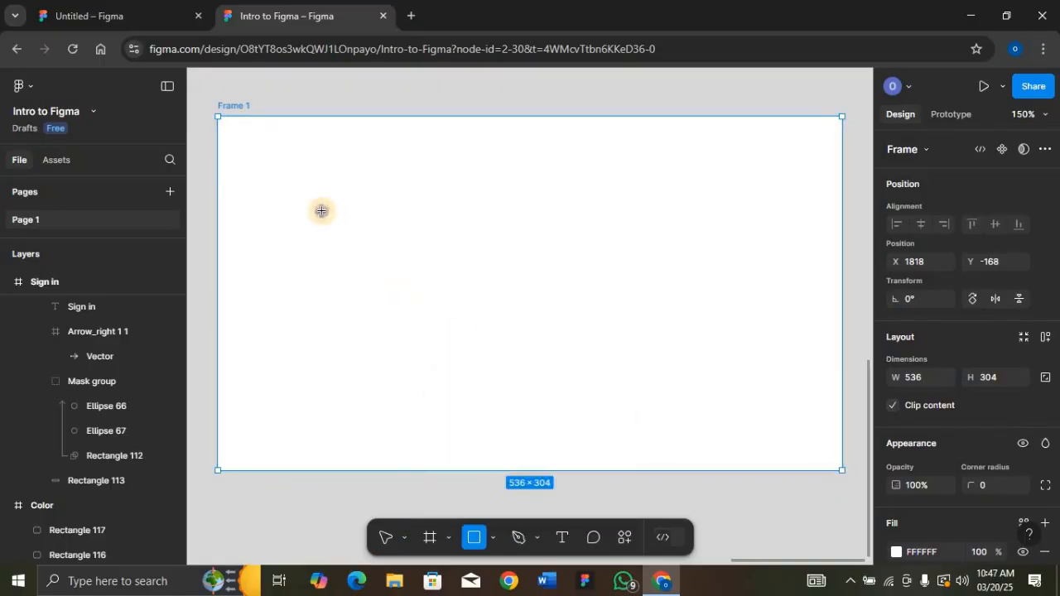
pyautogui.moveTo(321, 210)
pyautogui.mouseDown()
pyautogui.moveTo(617, 241)
pyautogui.moveTo(712, 286)
pyautogui.moveTo(742, 323)
pyautogui.mouseUp()
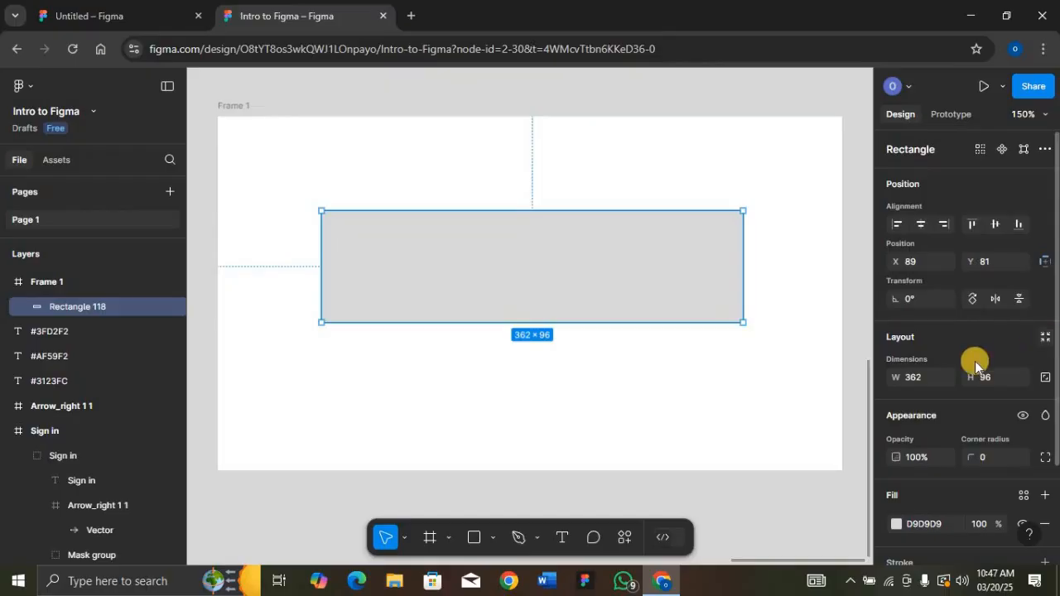
pyautogui.click(922, 381)
pyautogui.press('Return')
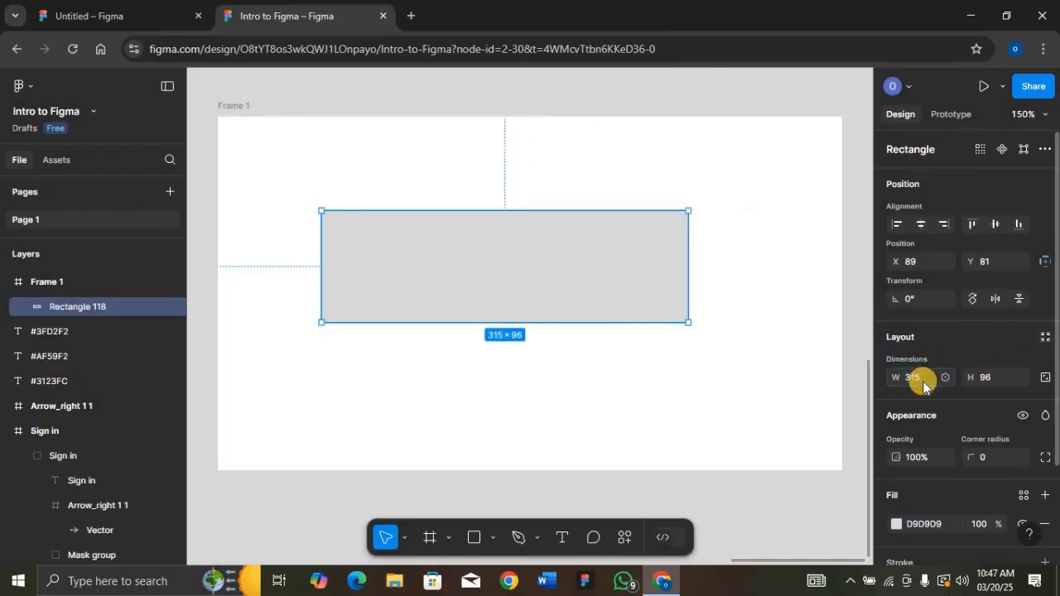
pyautogui.click(988, 377)
pyautogui.press('Return')
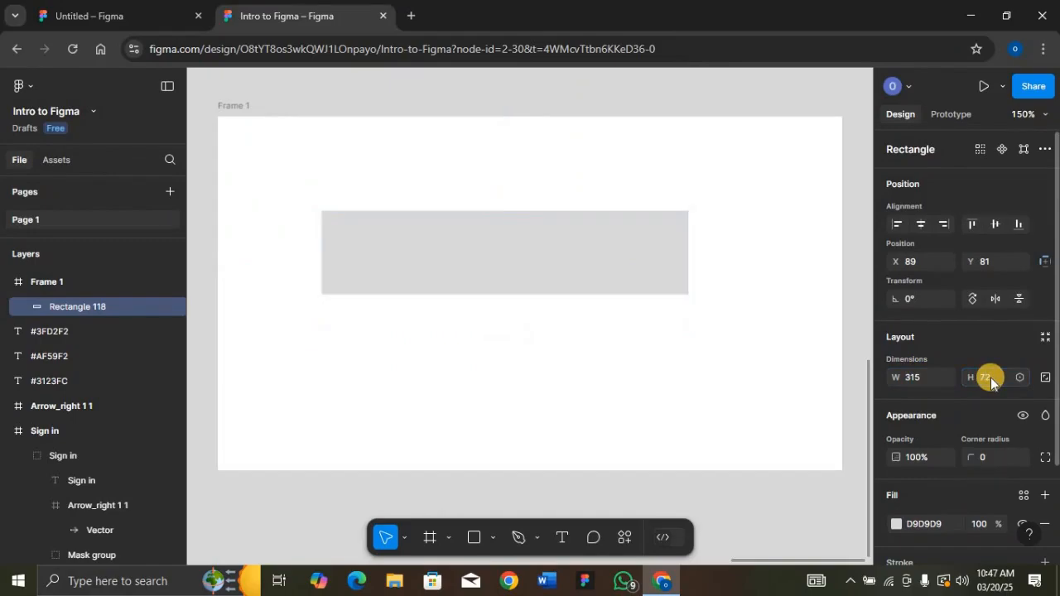
pyautogui.click(987, 456)
pyautogui.press('Return')
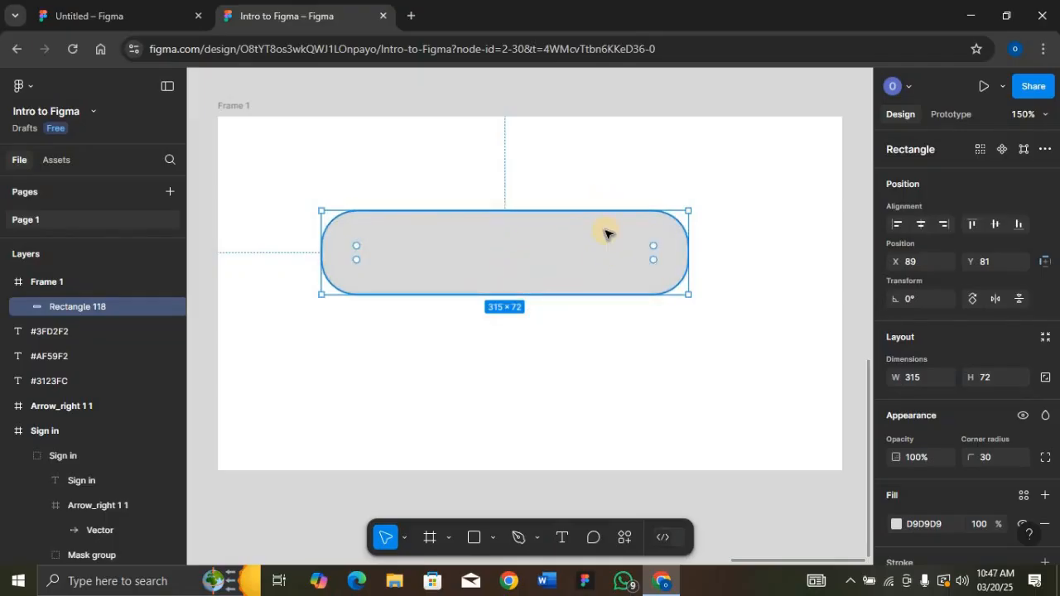
pyautogui.click(597, 403)
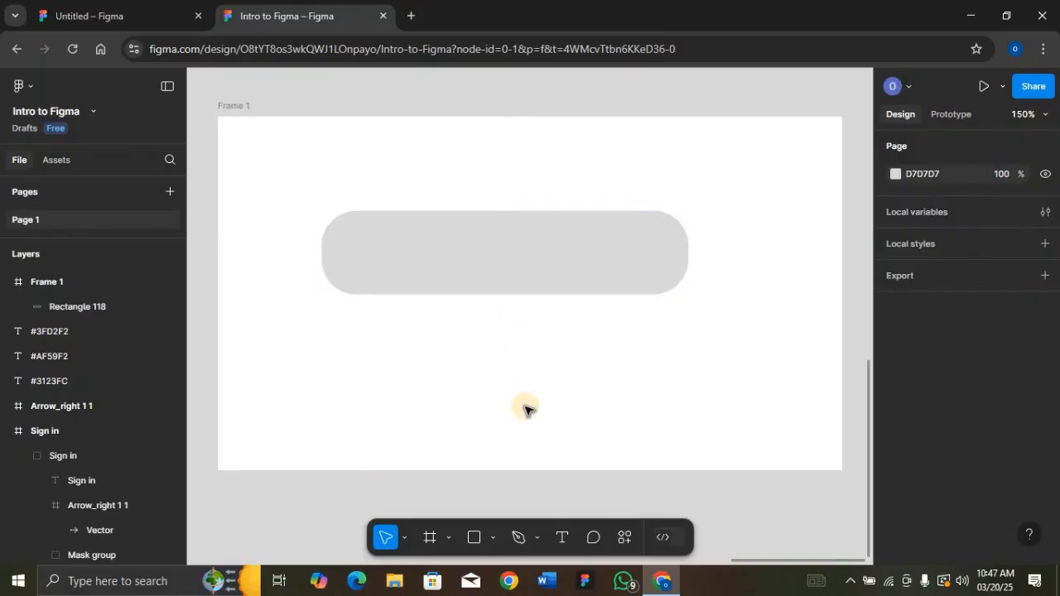
pyautogui.click(494, 539)
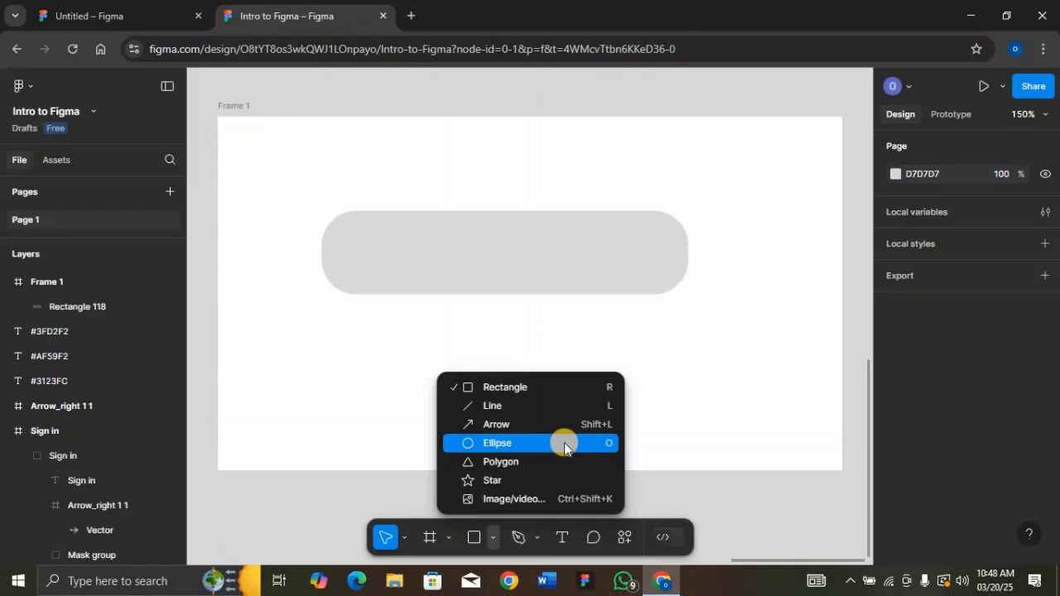
# Draw Ellipse 68 as a locked-proportion 144 × 144 circle over the pill's right end
pyautogui.click(566, 443)
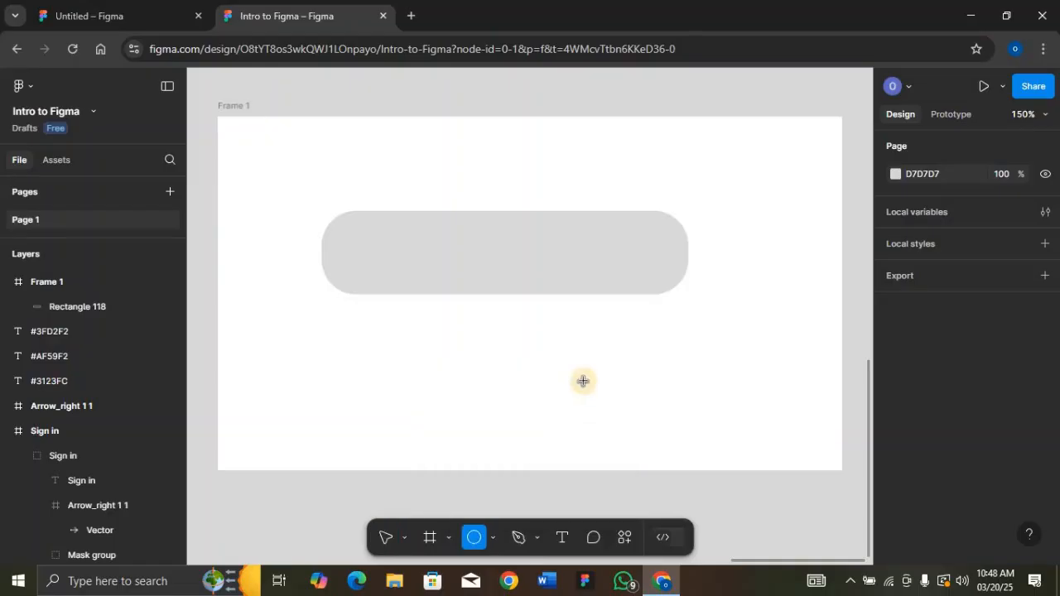
pyautogui.moveTo(561, 336)
pyautogui.mouseDown()
pyautogui.moveTo(648, 403)
pyautogui.moveTo(678, 455)
pyautogui.moveTo(574, 414)
pyautogui.moveTo(674, 423)
pyautogui.moveTo(609, 396)
pyautogui.mouseUp()
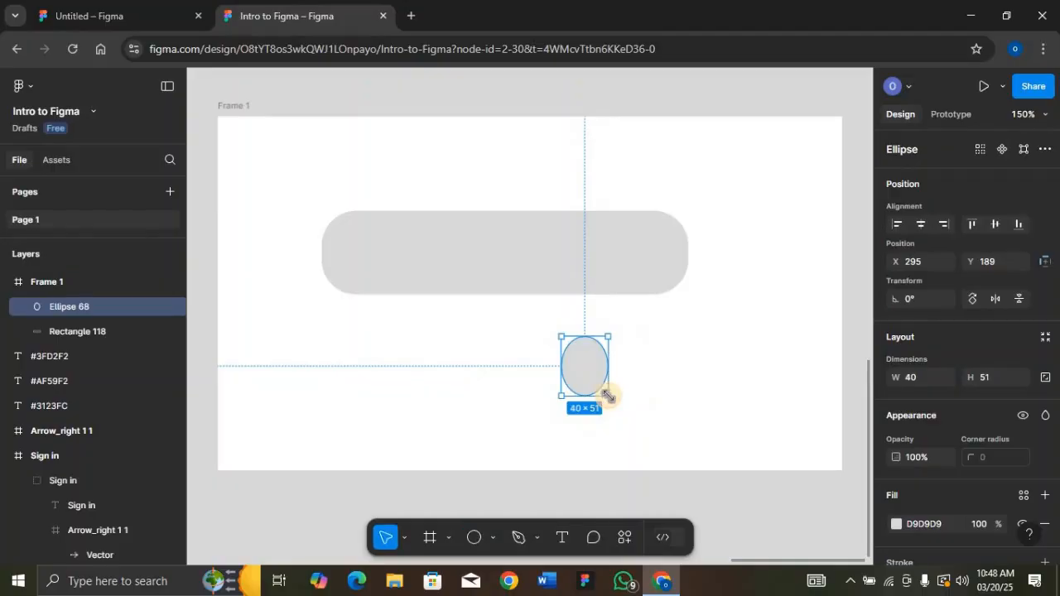
pyautogui.press('Delete')
pyautogui.press('o')
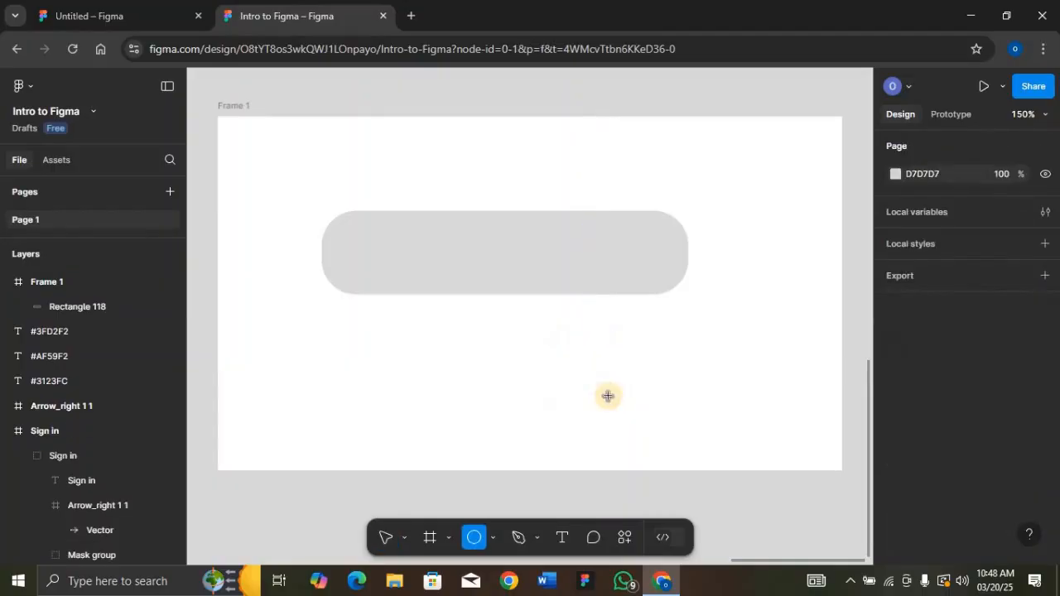
pyautogui.moveTo(603, 380); pyautogui.dragTo(665, 427)
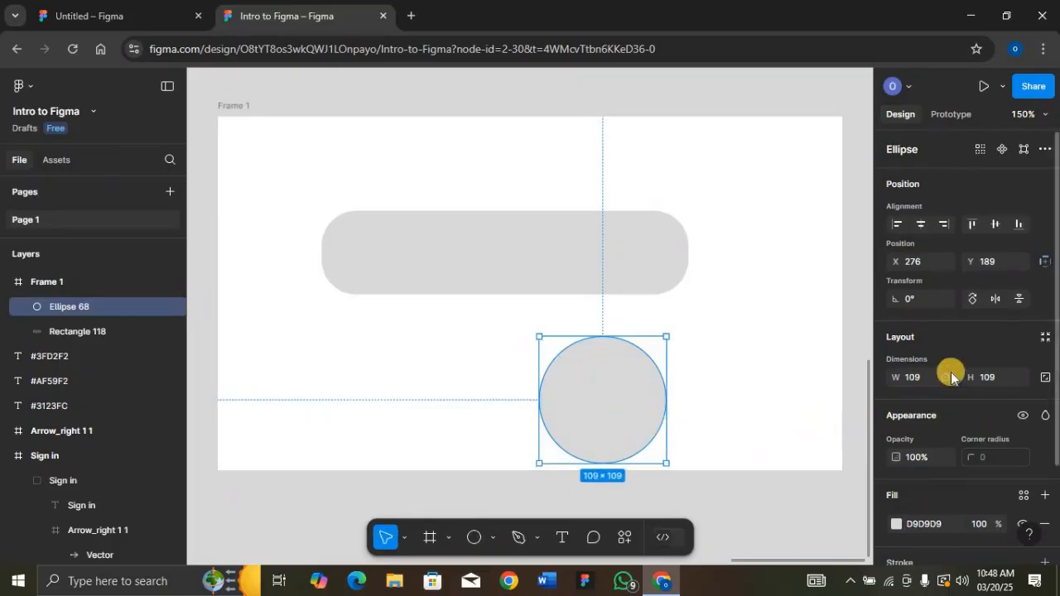
pyautogui.click(1045, 377)
pyautogui.click(927, 376)
pyautogui.write('144')
pyautogui.press('Return')
pyautogui.moveTo(644, 392); pyautogui.dragTo(705, 284)
# Make Frame 1 taller and reselect the circle
pyautogui.click(222, 107)
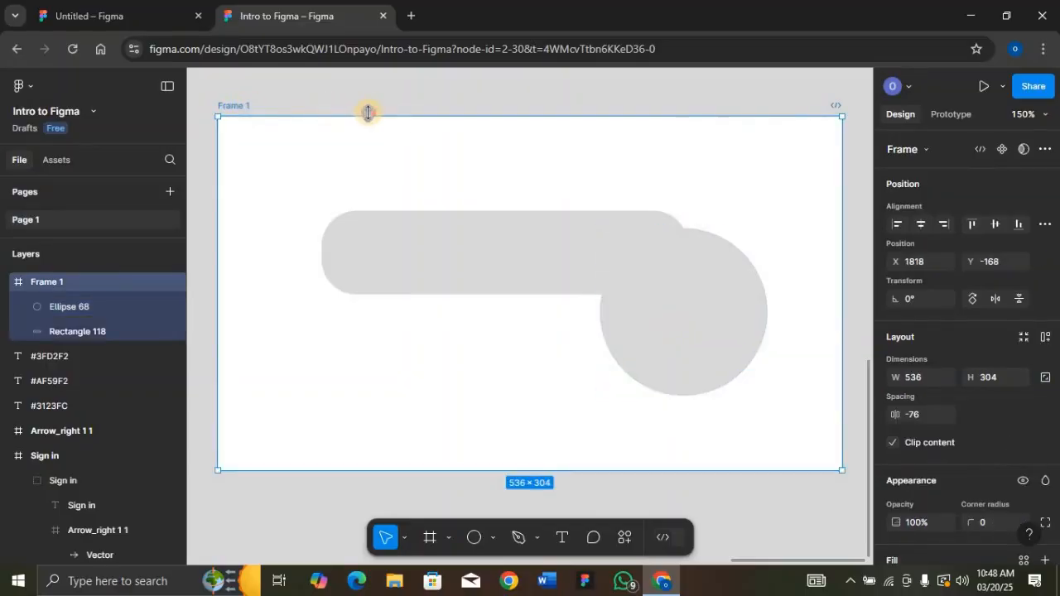
pyautogui.moveTo(368, 111); pyautogui.dragTo(362, 43)
pyautogui.hotkey('shift', '2')
pyautogui.click(663, 370)
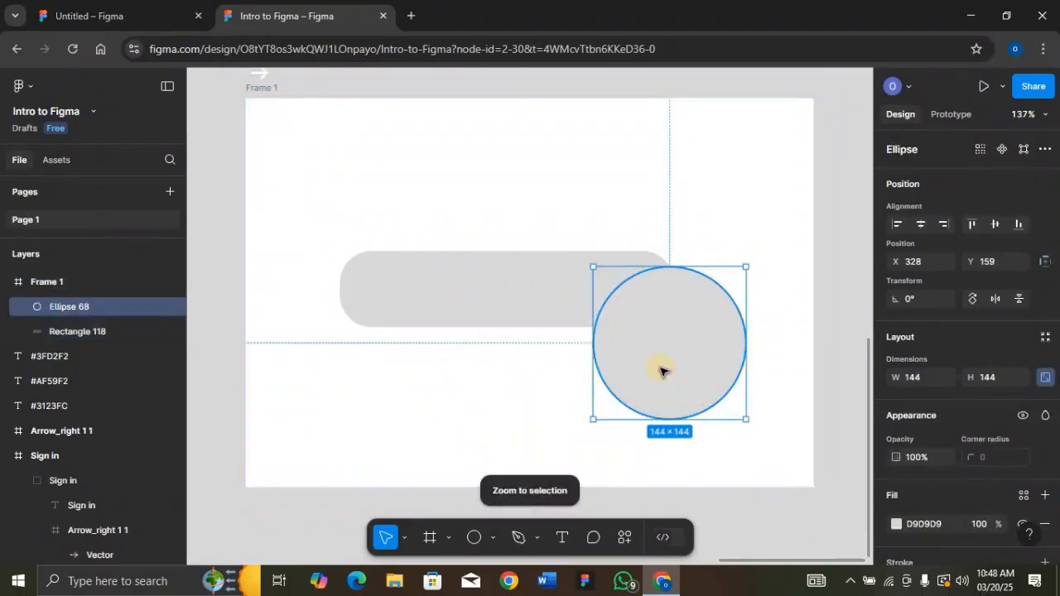
# Duplicate the circle into Ellipse 69 and place both circles side by side beneath the pill
pyautogui.hotkey('ctrl', 'd')
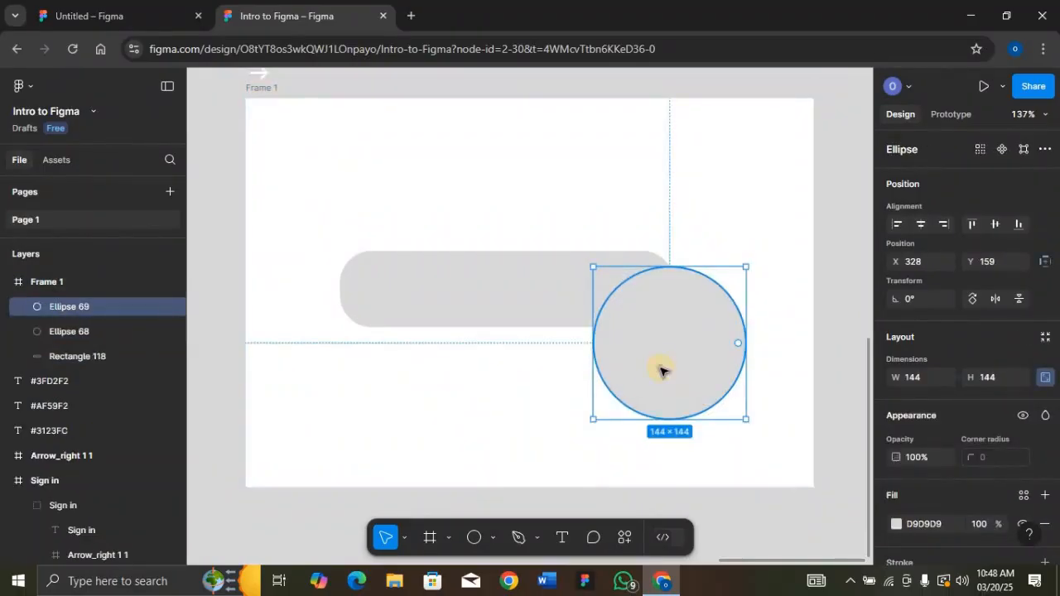
pyautogui.moveTo(663, 370); pyautogui.dragTo(487, 431)
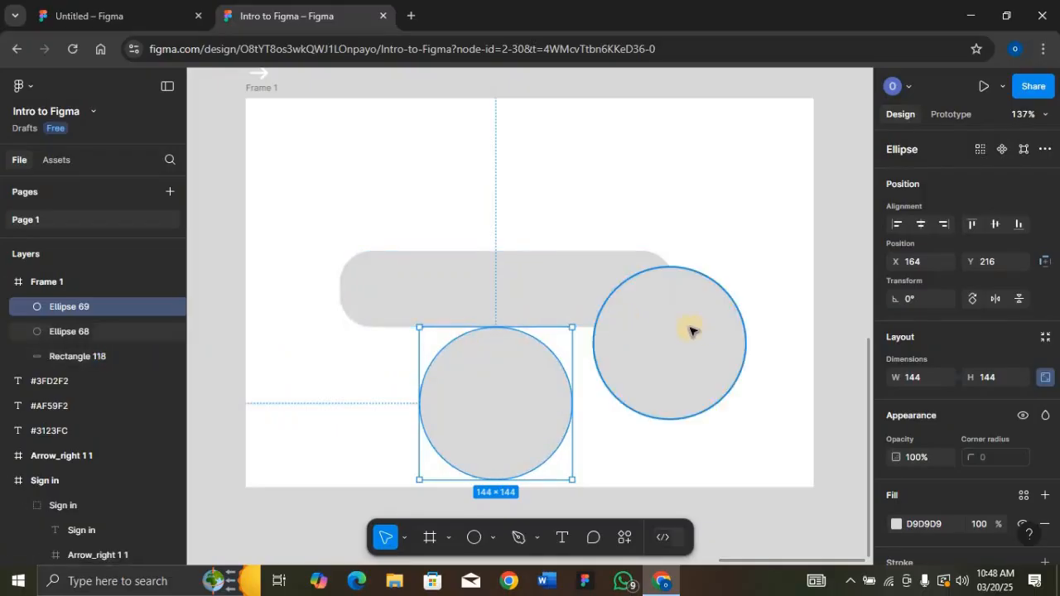
pyautogui.moveTo(695, 333); pyautogui.dragTo(750, 396)
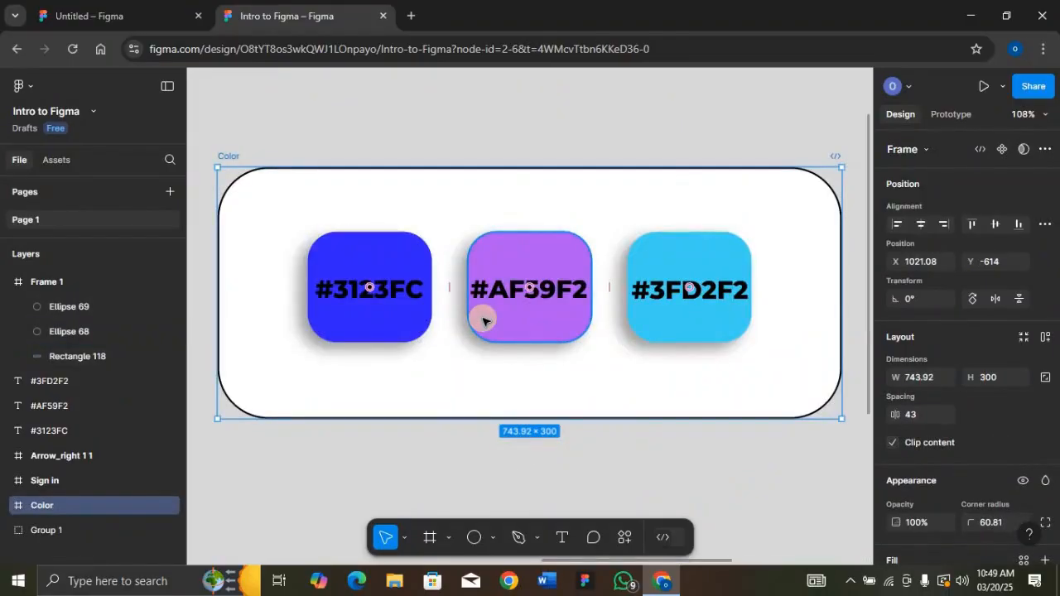
pyautogui.hotkey('ctrl', '-')
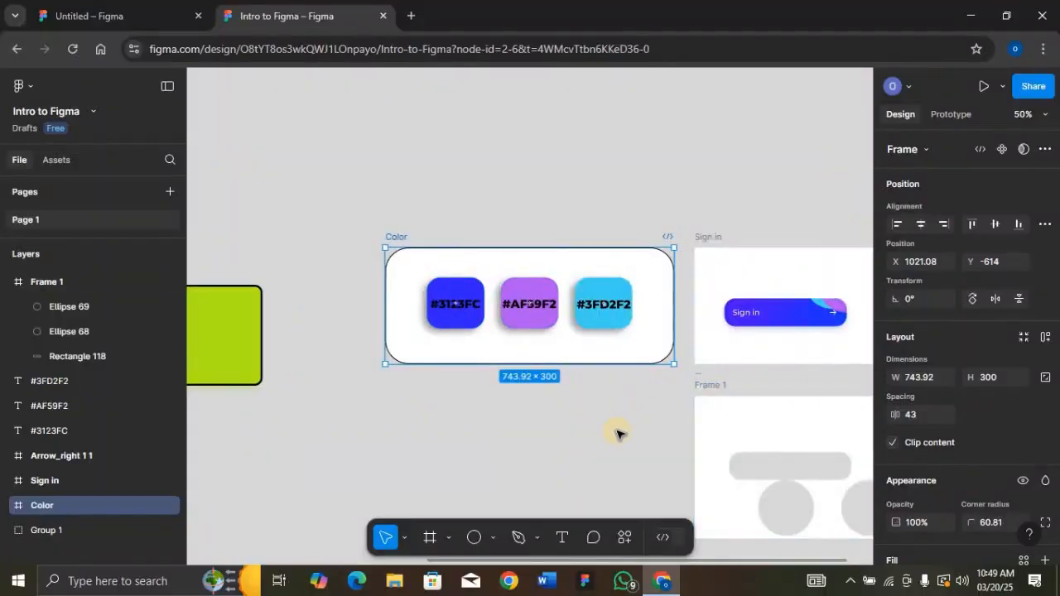
pyautogui.scroll(-3, 617, 433)
pyautogui.hscroll(3, 617, 433)
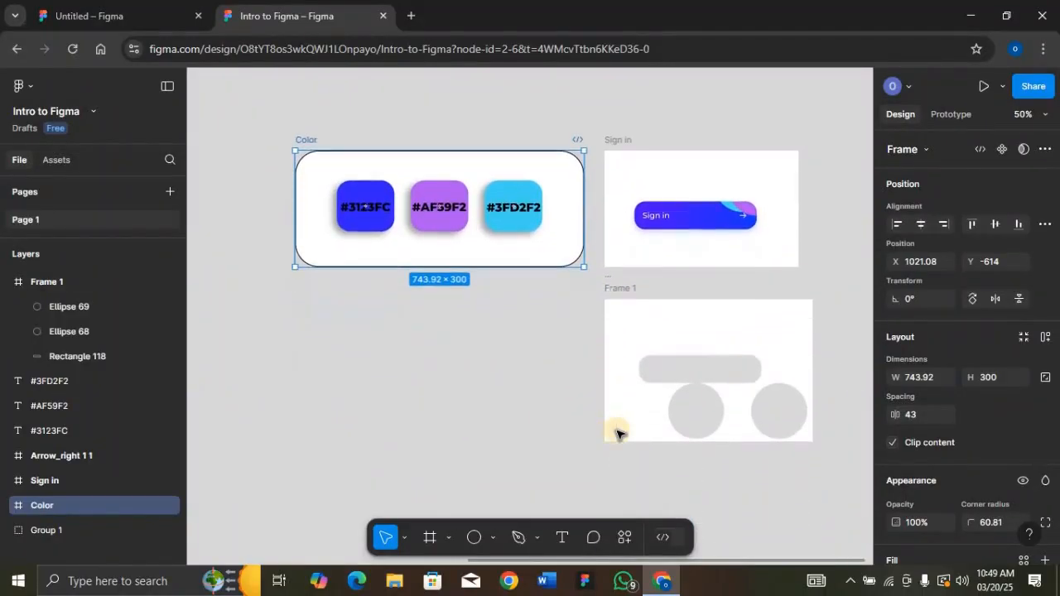
# Fill the pill #3123FC blue, the right circle #AF59F2 purple and the left circle #3FD2F2 cyan
pyautogui.click(663, 367)
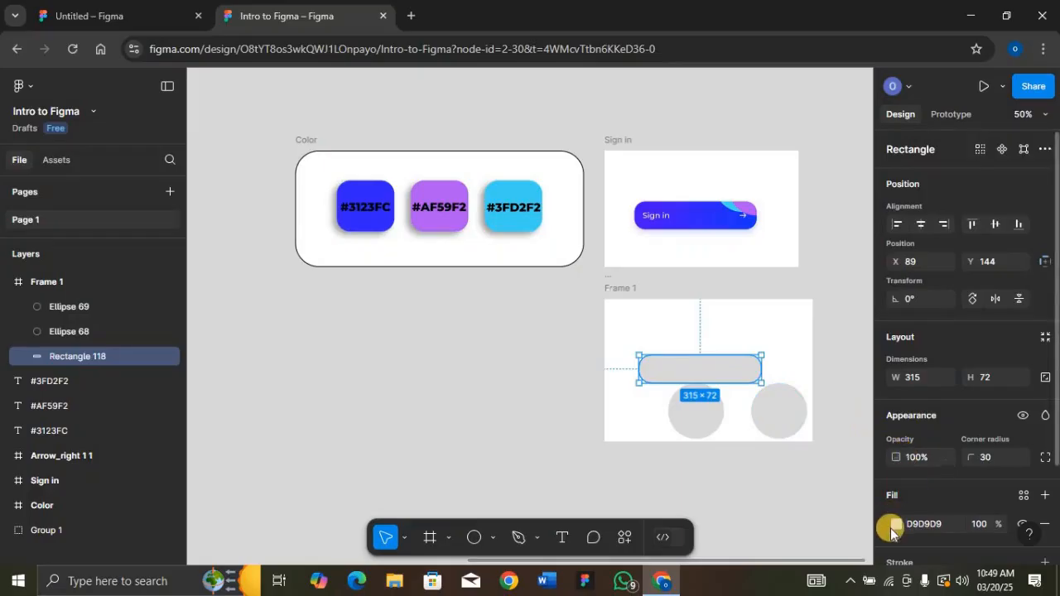
pyautogui.click(934, 524)
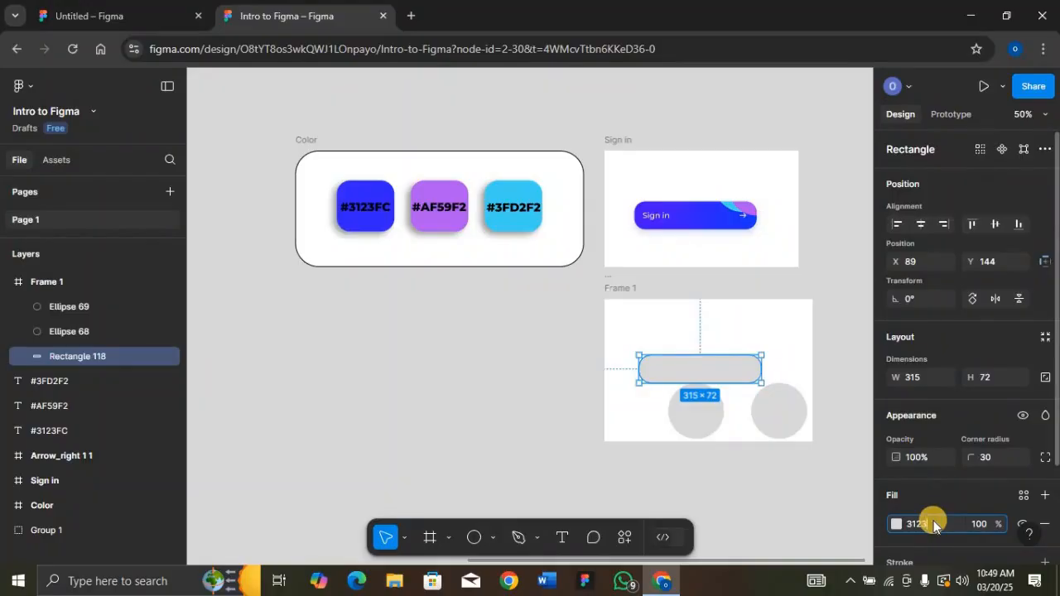
pyautogui.write('3123FC')
pyautogui.press('Return')
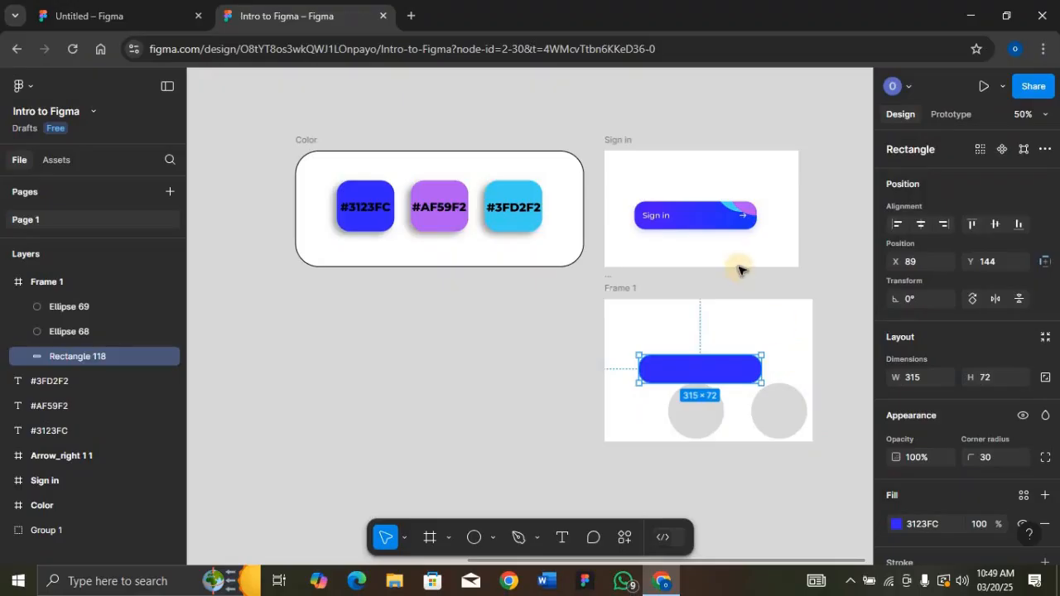
pyautogui.click(776, 405)
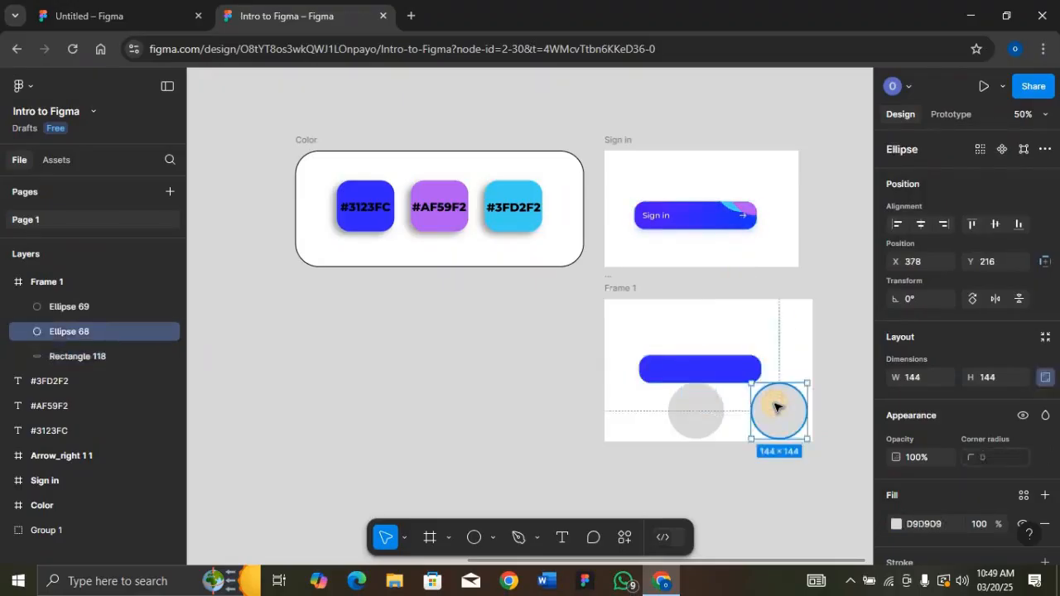
pyautogui.click(944, 522)
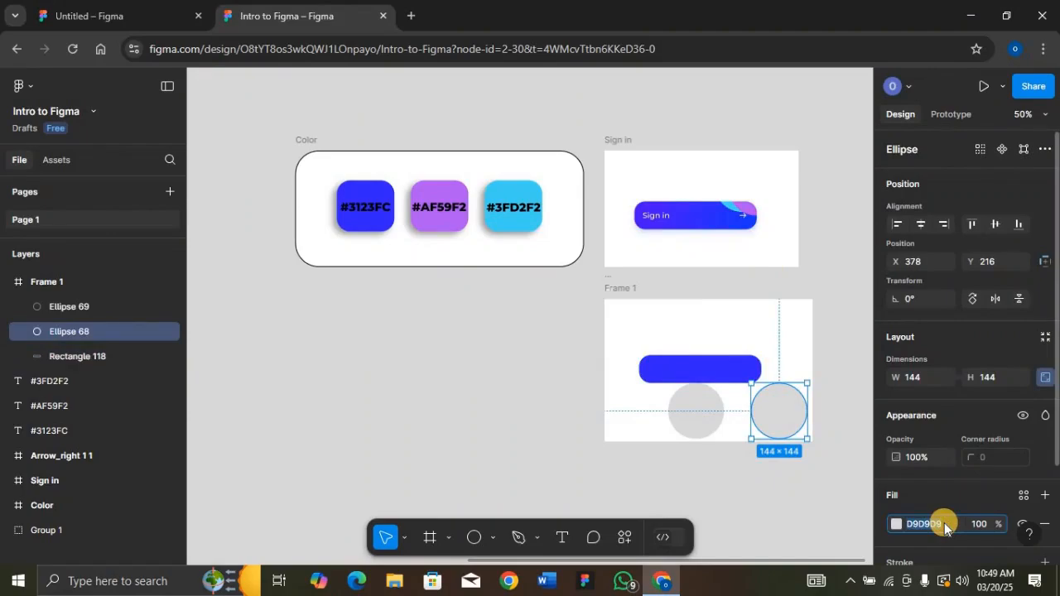
pyautogui.write('AF58')
pyautogui.write('F2')
pyautogui.press('Return')
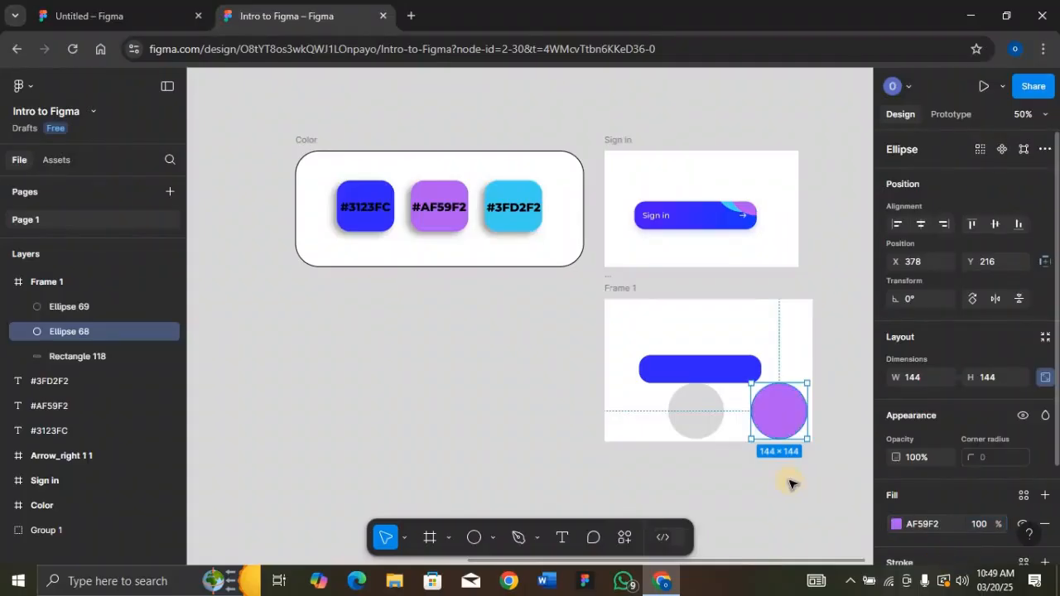
pyautogui.click(695, 426)
pyautogui.click(946, 524)
pyautogui.write('3FD2')
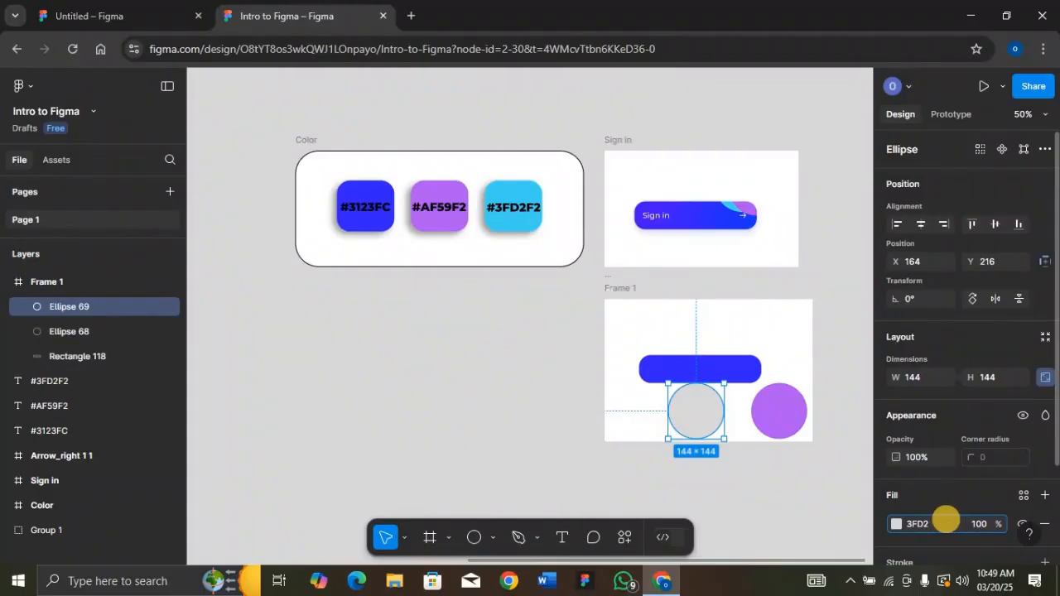
pyautogui.write('F2')
pyautogui.press('Return')
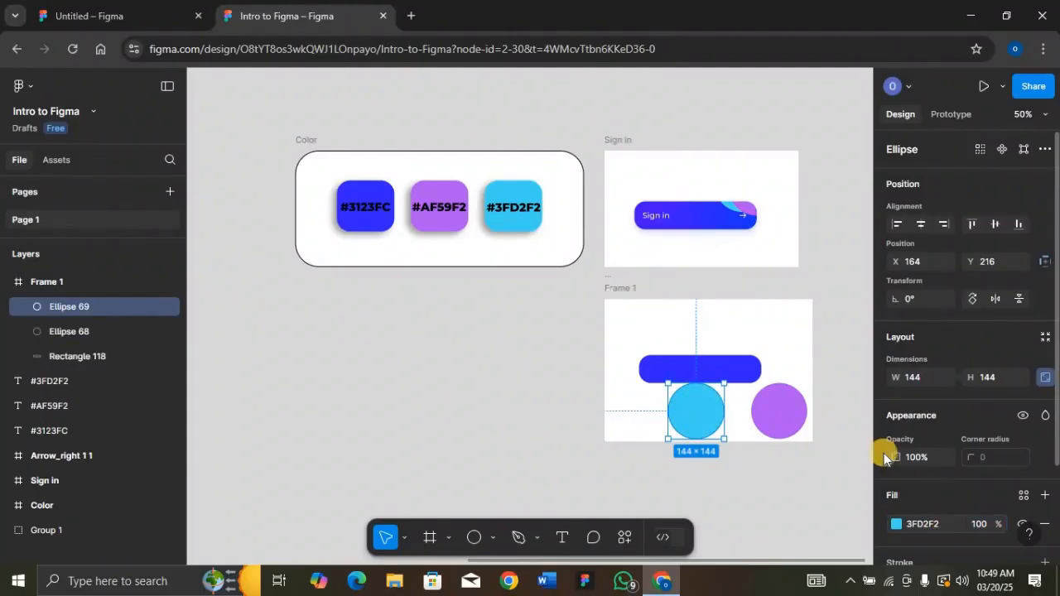
# Raise both circles to Y 36 over the pill's top edge, with cyan placed beside purple
pyautogui.click(629, 287)
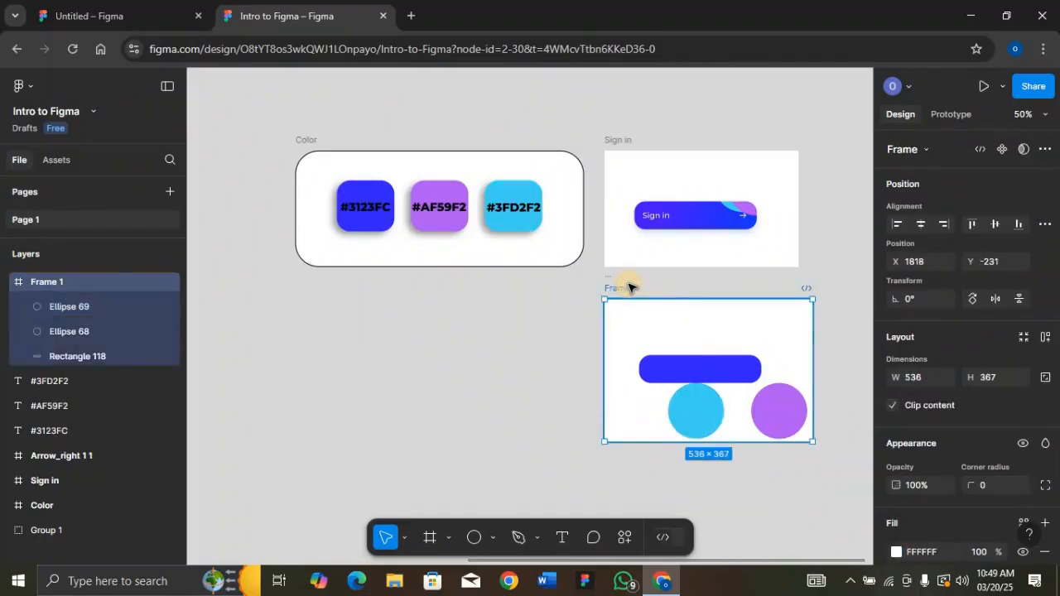
pyautogui.hotkey('shift', '2')
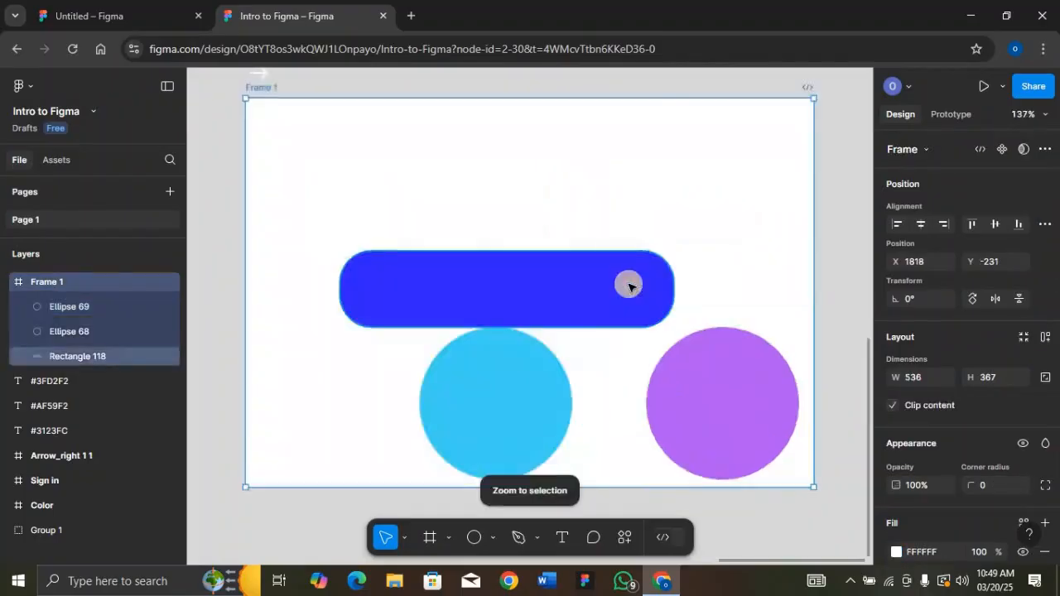
pyautogui.click(496, 416)
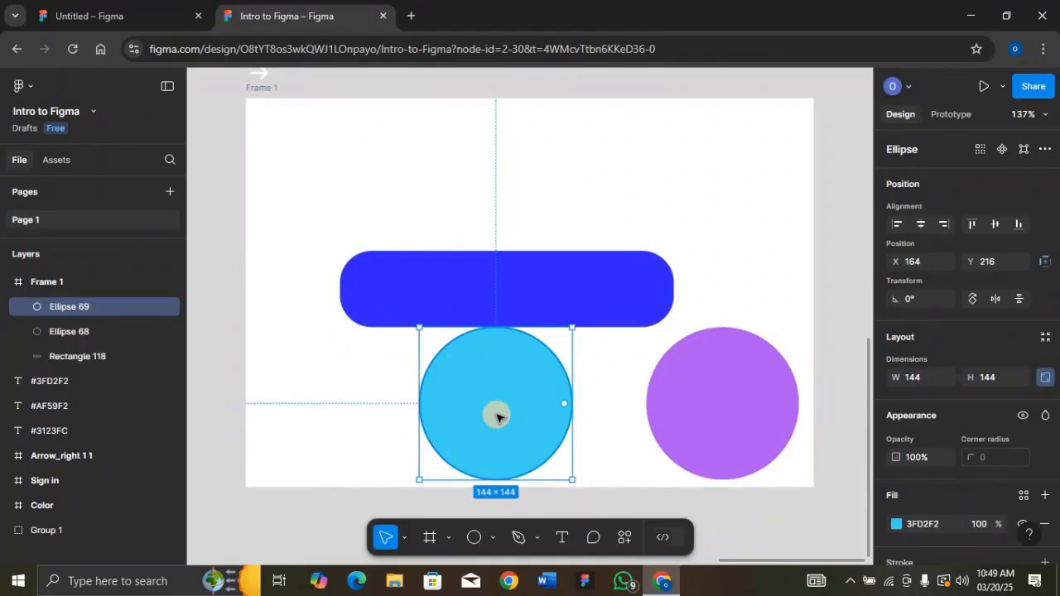
pyautogui.keyDown('shift'); pyautogui.click(706, 422); pyautogui.keyUp('shift')
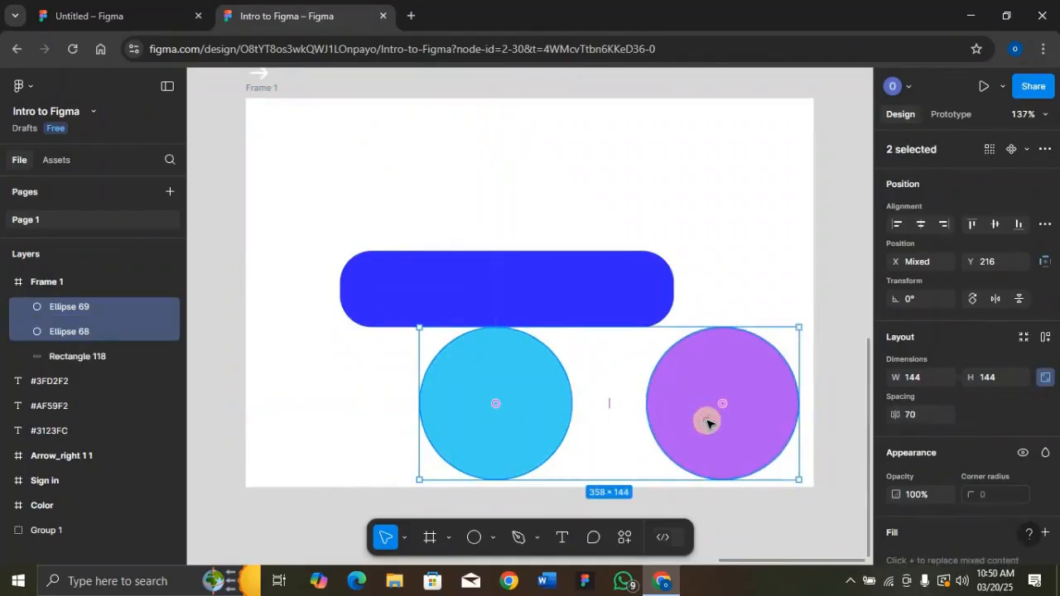
pyautogui.moveTo(706, 423); pyautogui.dragTo(662, 214)
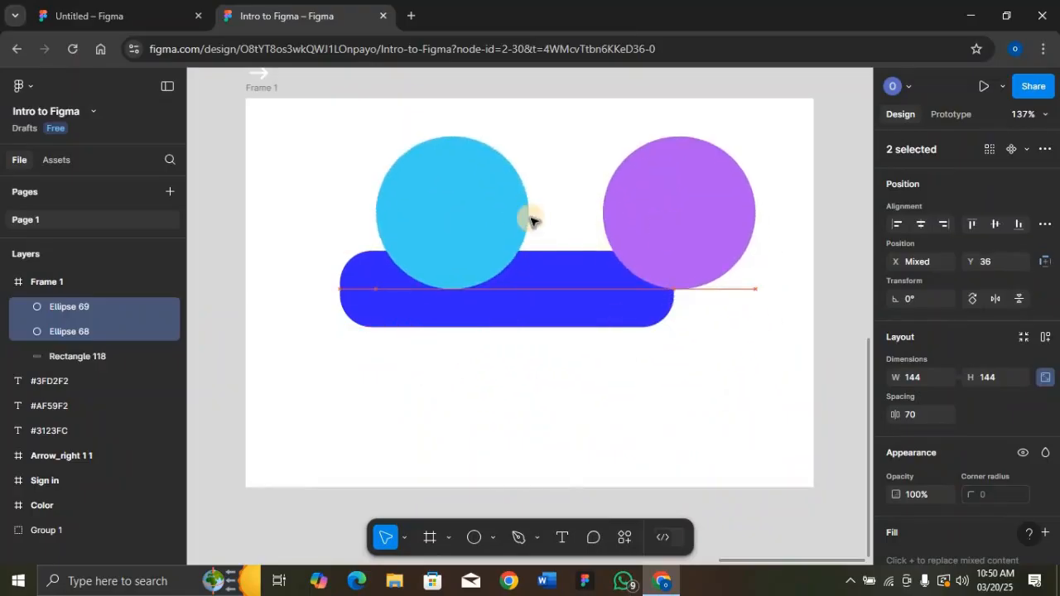
pyautogui.click(431, 236)
pyautogui.moveTo(428, 232); pyautogui.dragTo(497, 237)
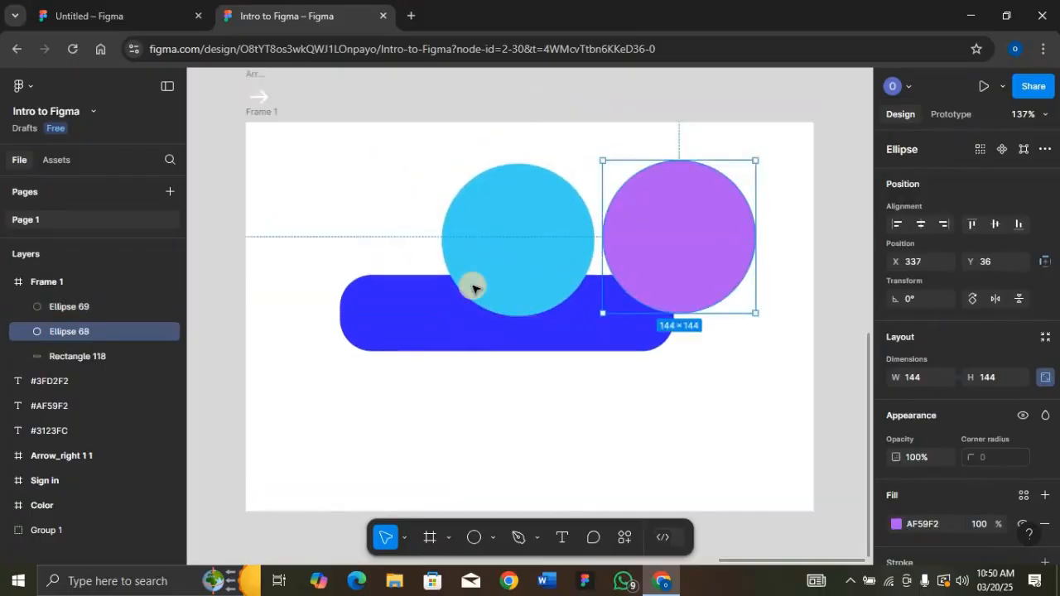
pyautogui.scroll(1, 473, 287)
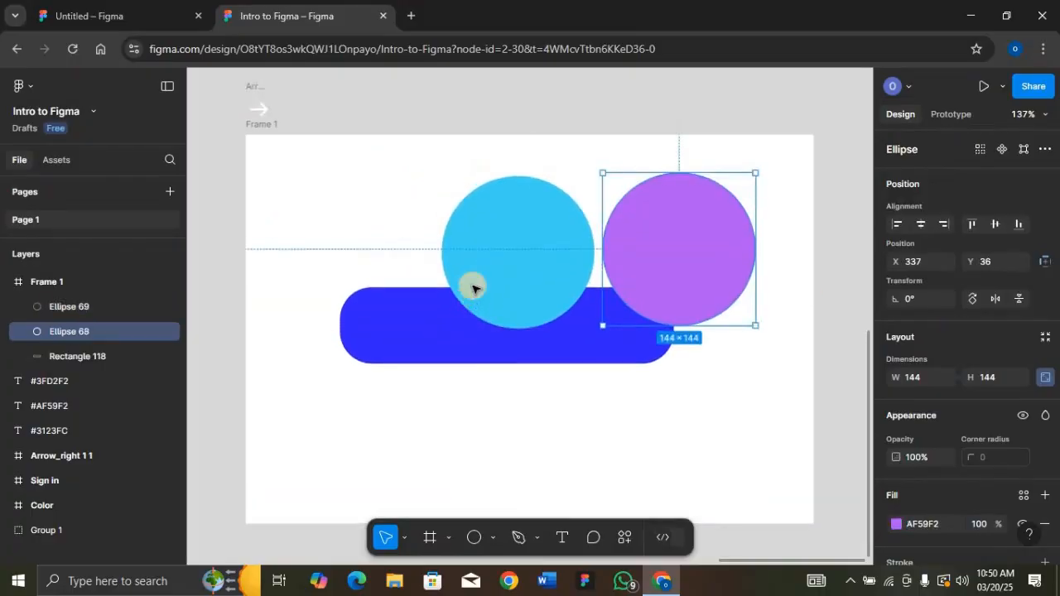
pyautogui.scroll(4, 472, 287)
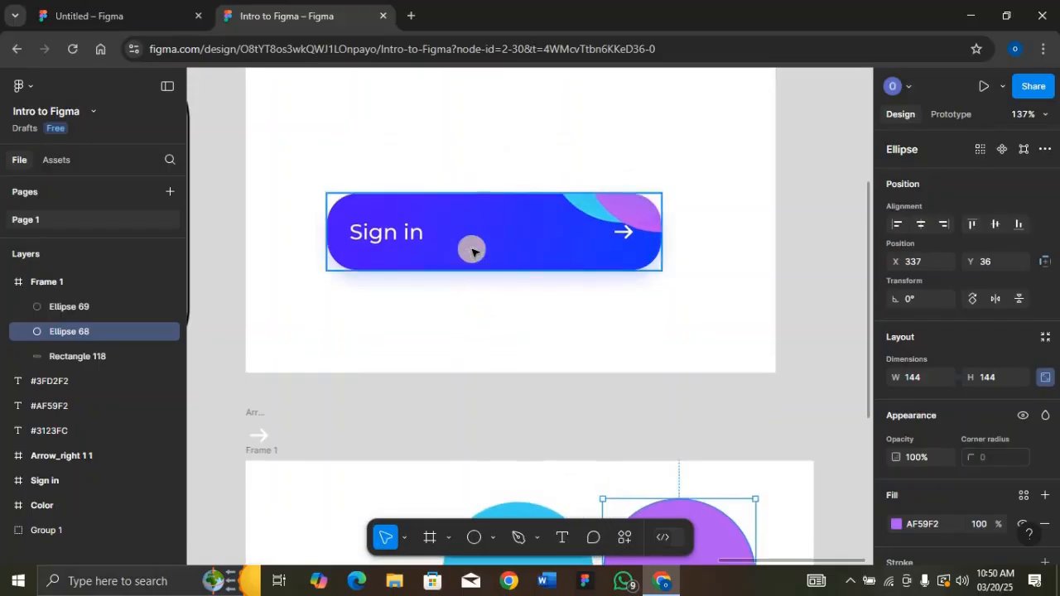
pyautogui.click(472, 250)
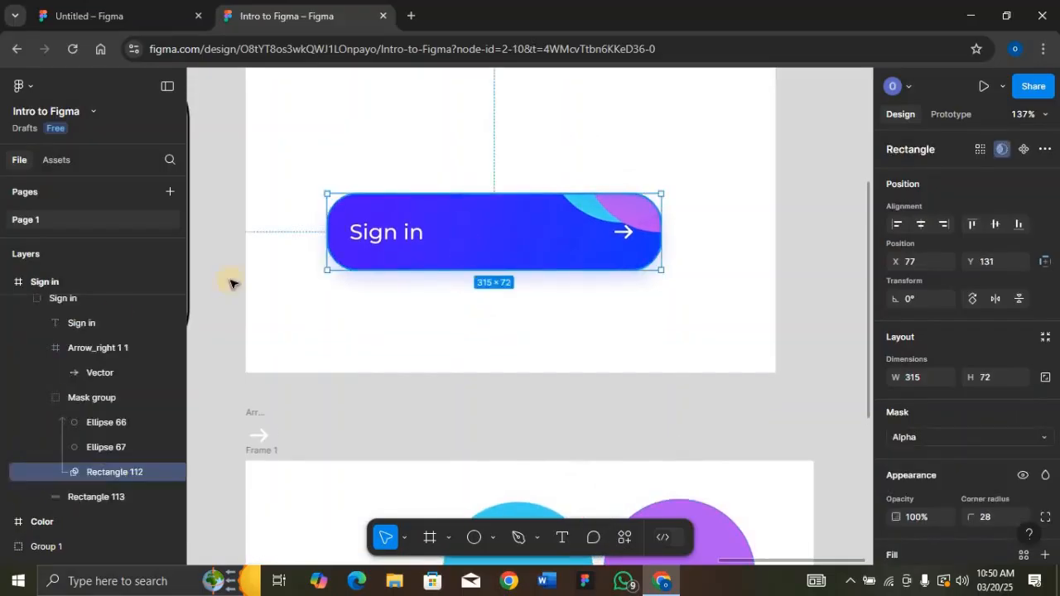
pyautogui.click(64, 301)
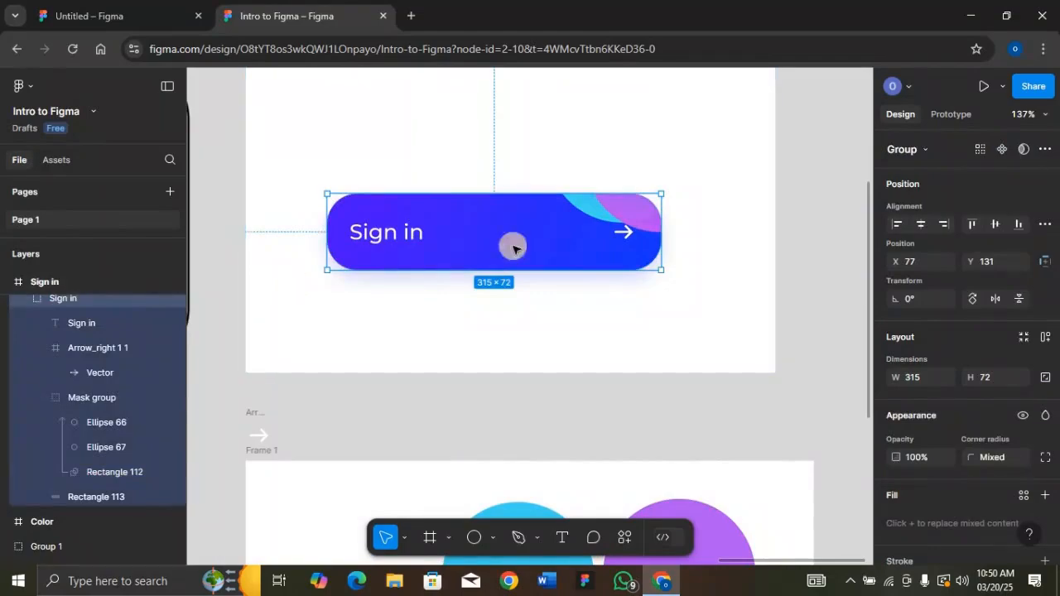
pyautogui.keyDown('ctrl'); pyautogui.click(643, 216); pyautogui.keyUp('ctrl')
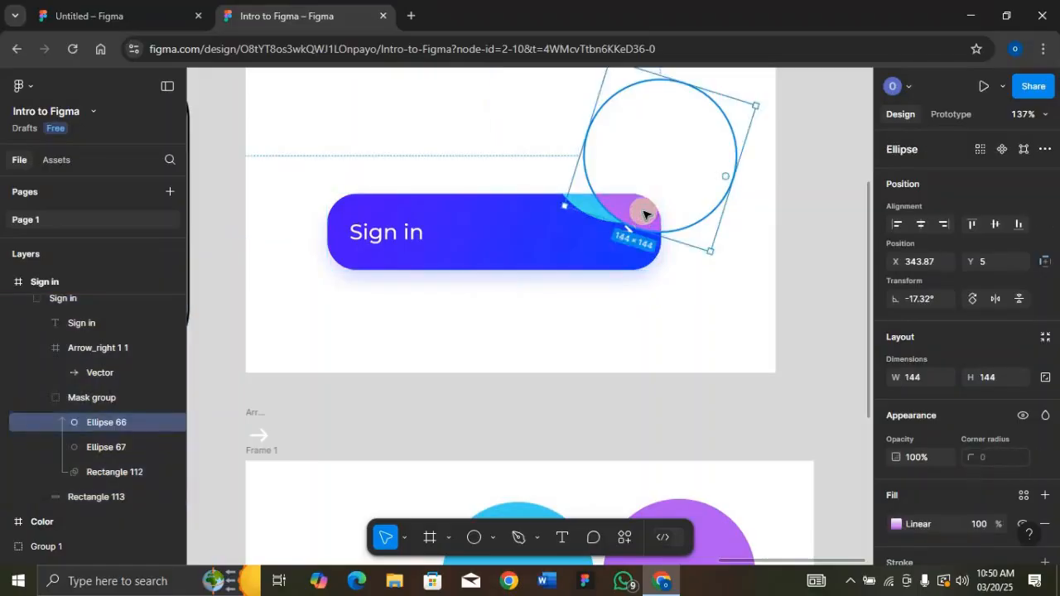
pyautogui.moveTo(643, 215); pyautogui.dragTo(603, 213)
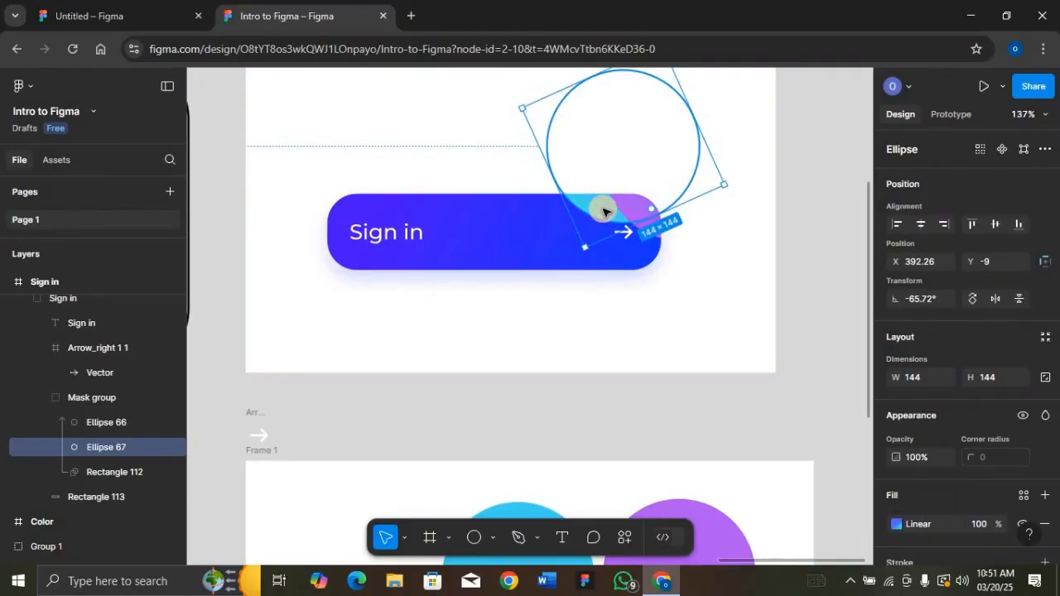
pyautogui.click(119, 404)
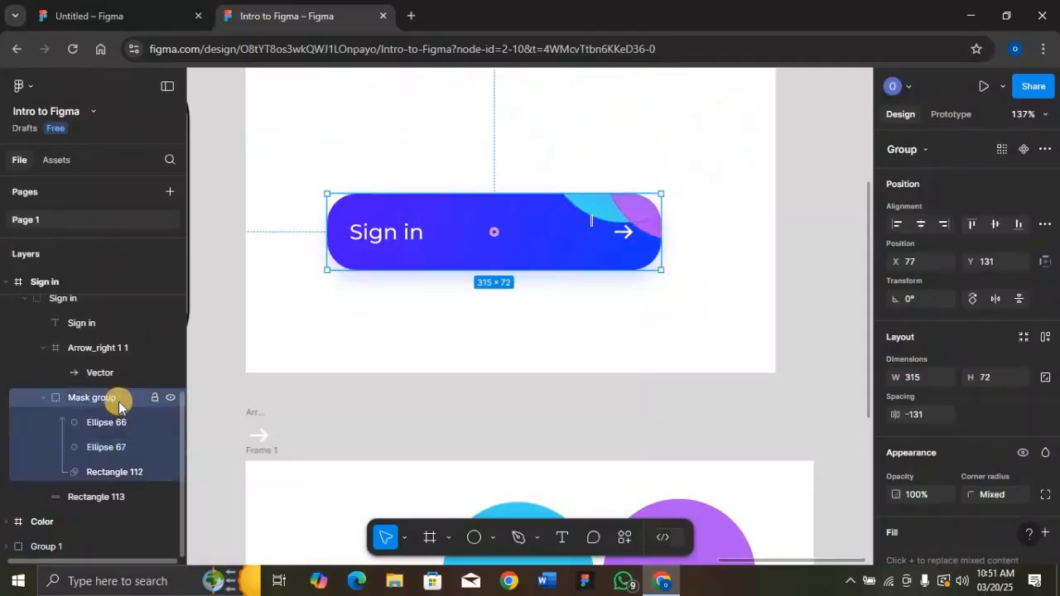
pyautogui.click(93, 497)
pyautogui.scroll(-4, 565, 390)
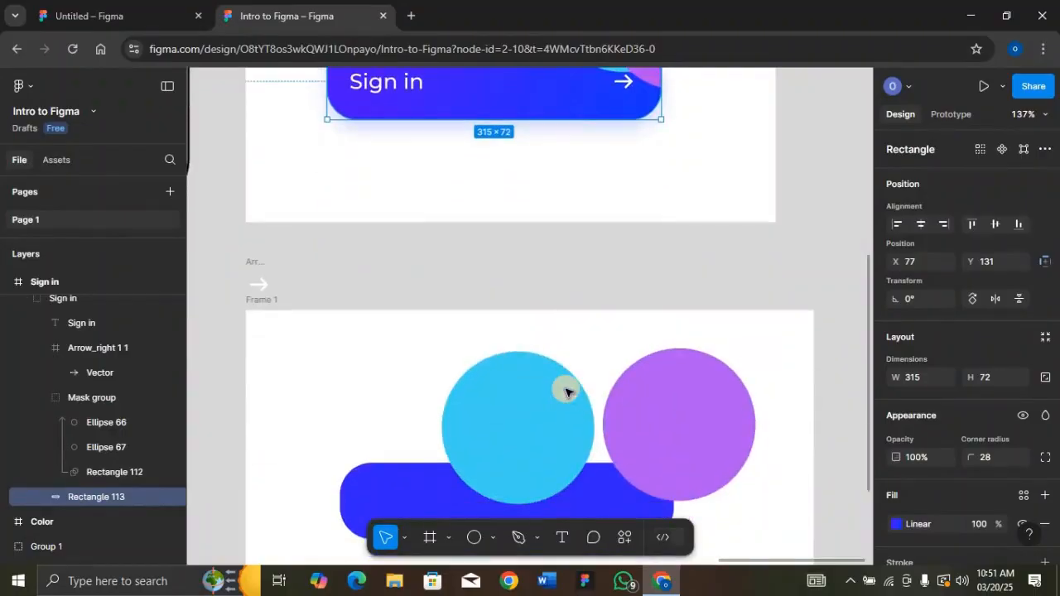
pyautogui.scroll(-1, 565, 390)
# Rename the blue pill layer to Rectangle 1 and duplicate it in place as Rectangle 2
pyautogui.click(254, 257)
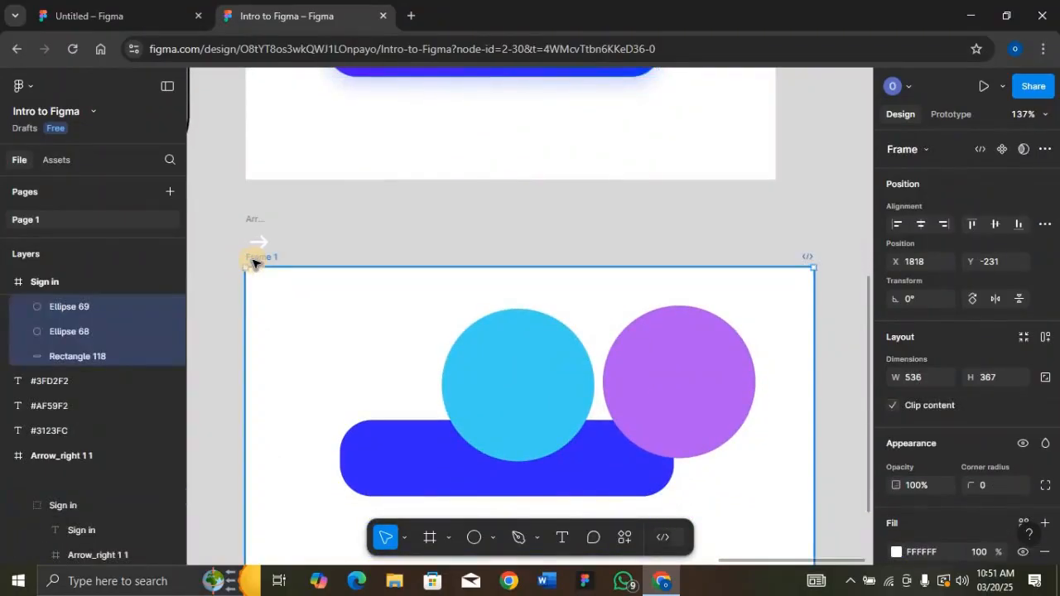
pyautogui.hotkey('shift', '2')
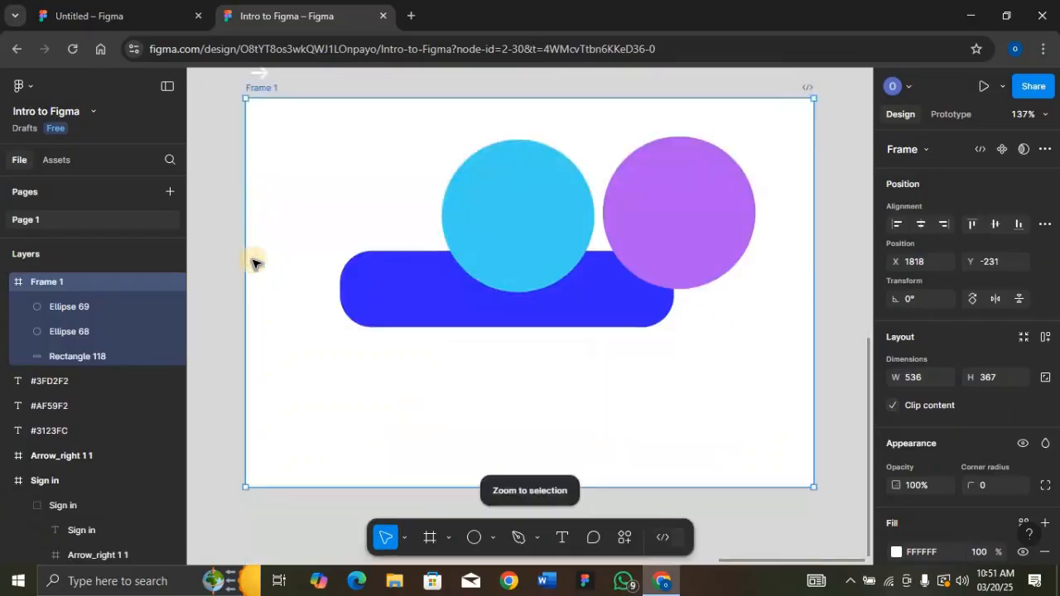
pyautogui.click(453, 305)
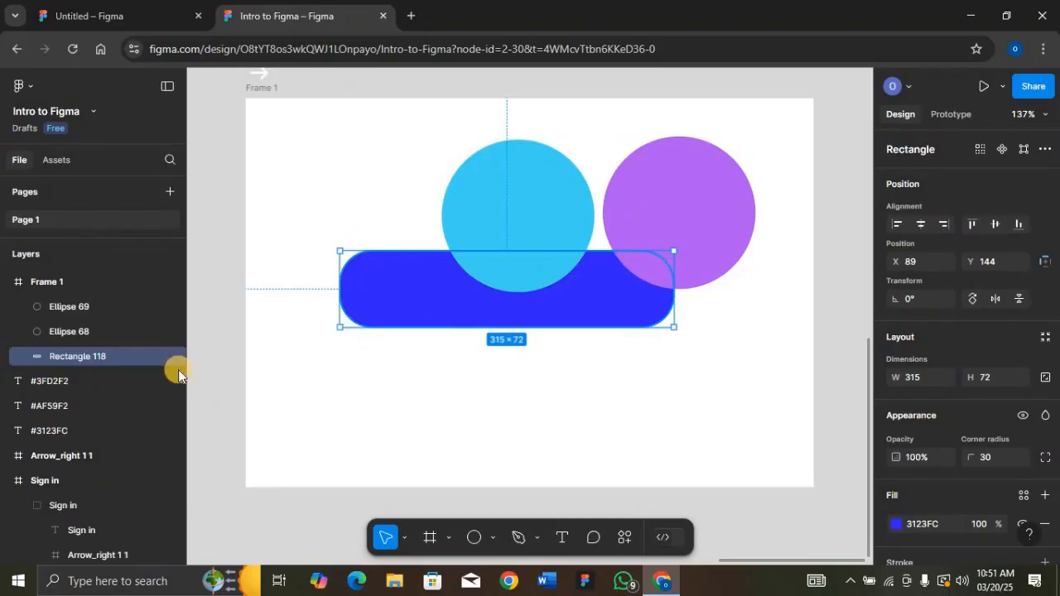
pyautogui.doubleClick(110, 354)
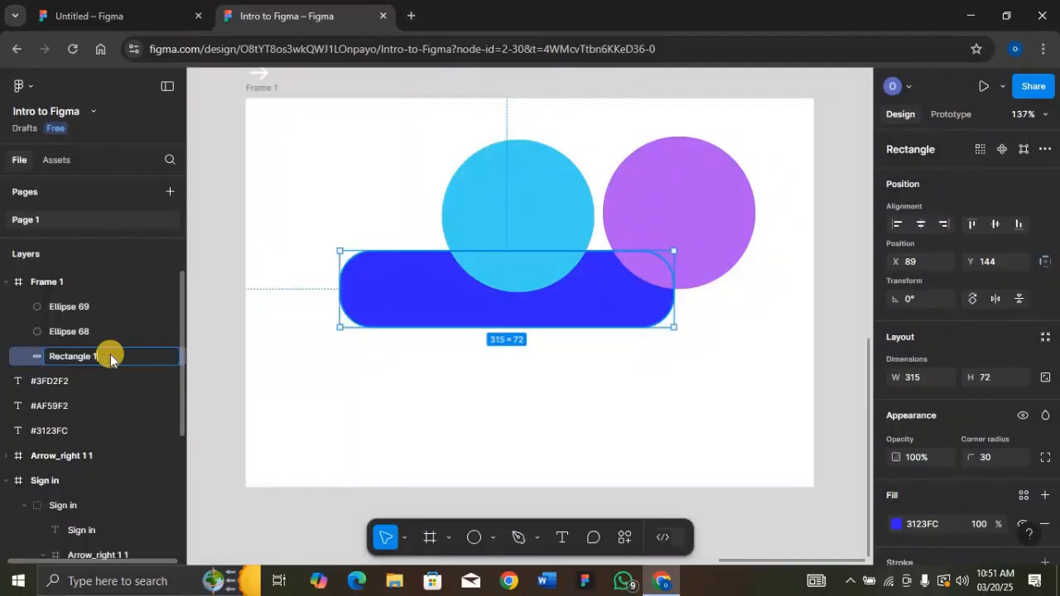
pyautogui.press('Return')
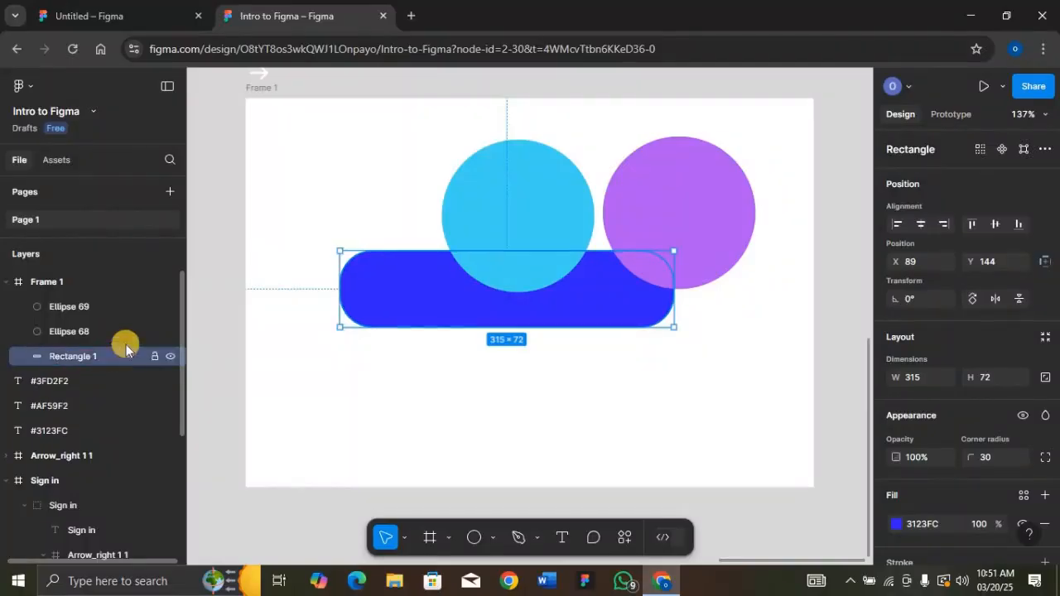
pyautogui.click(418, 297)
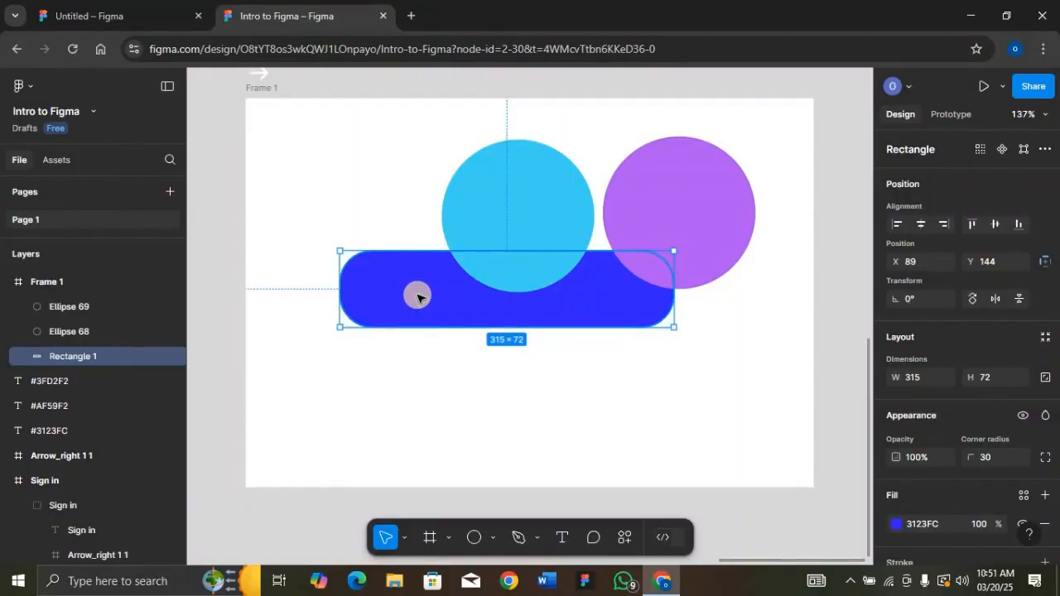
pyautogui.hotkey('ctrl', 'd')
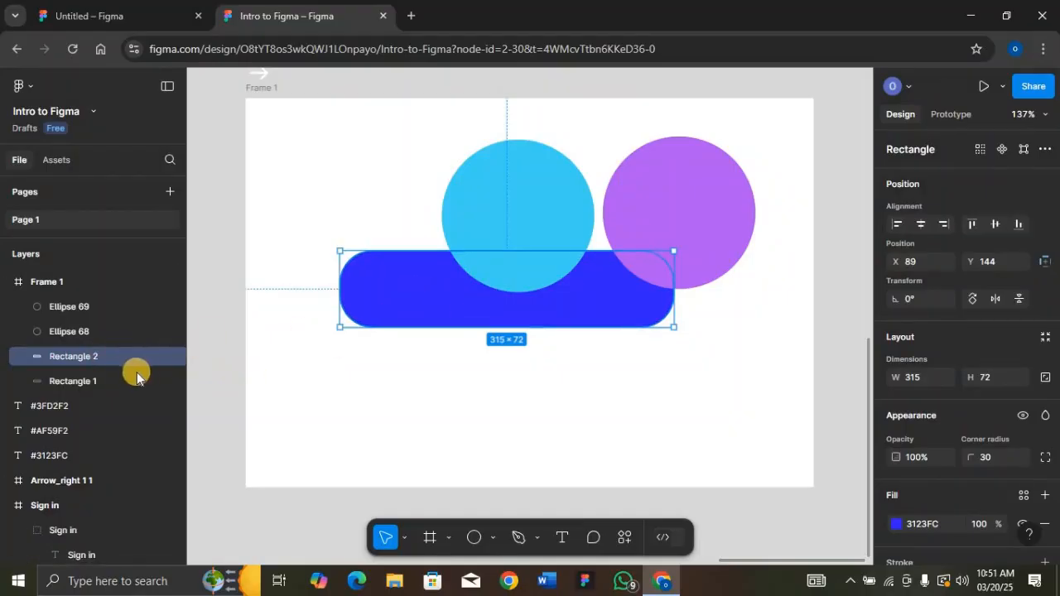
# Move Rectangle 1 above Rectangle 2 in the layer stack
pyautogui.click(108, 381)
pyautogui.moveTo(108, 381); pyautogui.dragTo(101, 348)
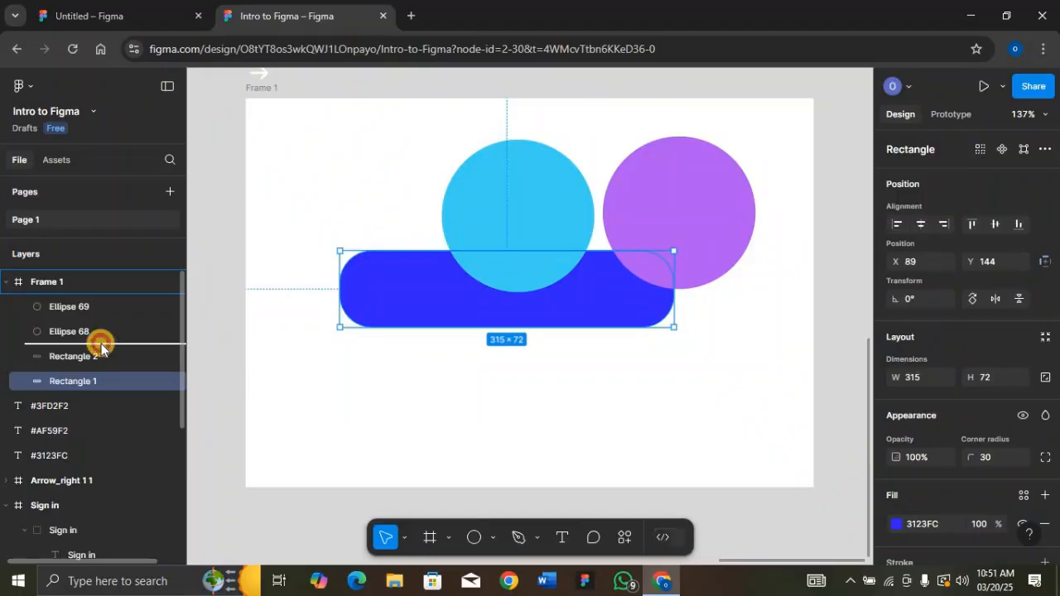
pyautogui.moveTo(101, 348); pyautogui.dragTo(101, 348)
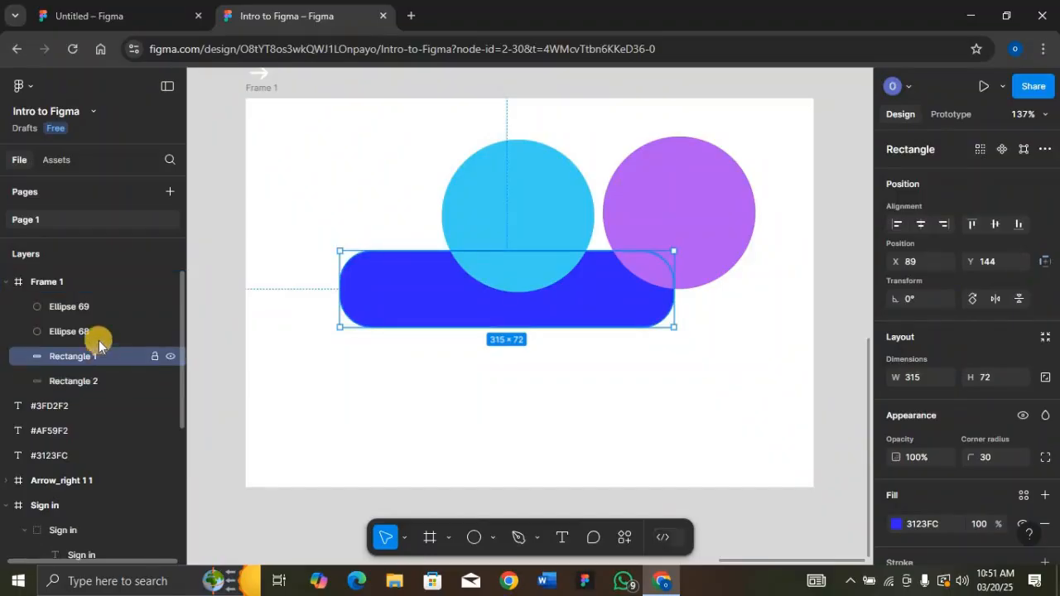
# Use Rectangle 1 as a mask over Ellipse 68 and Ellipse 69
pyautogui.click(94, 331)
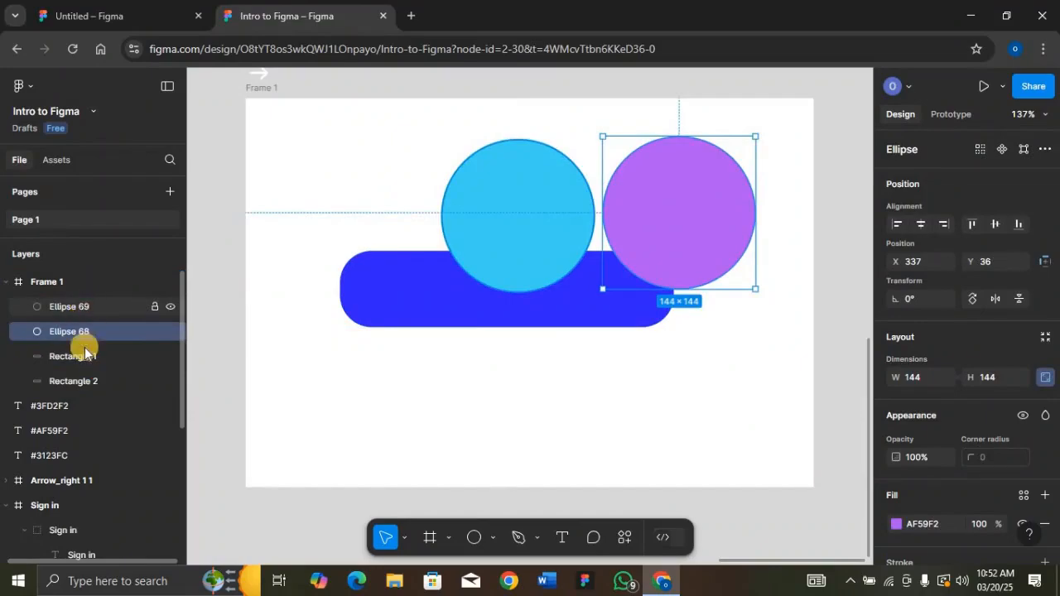
pyautogui.click(91, 356)
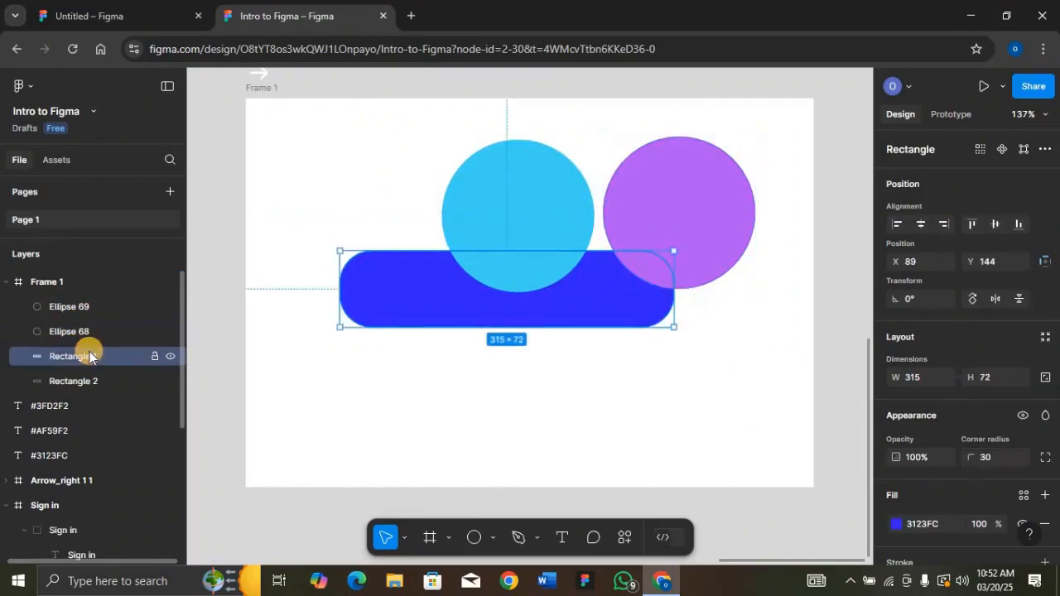
pyautogui.keyDown('shift'); pyautogui.click(87, 331); pyautogui.keyUp('shift')
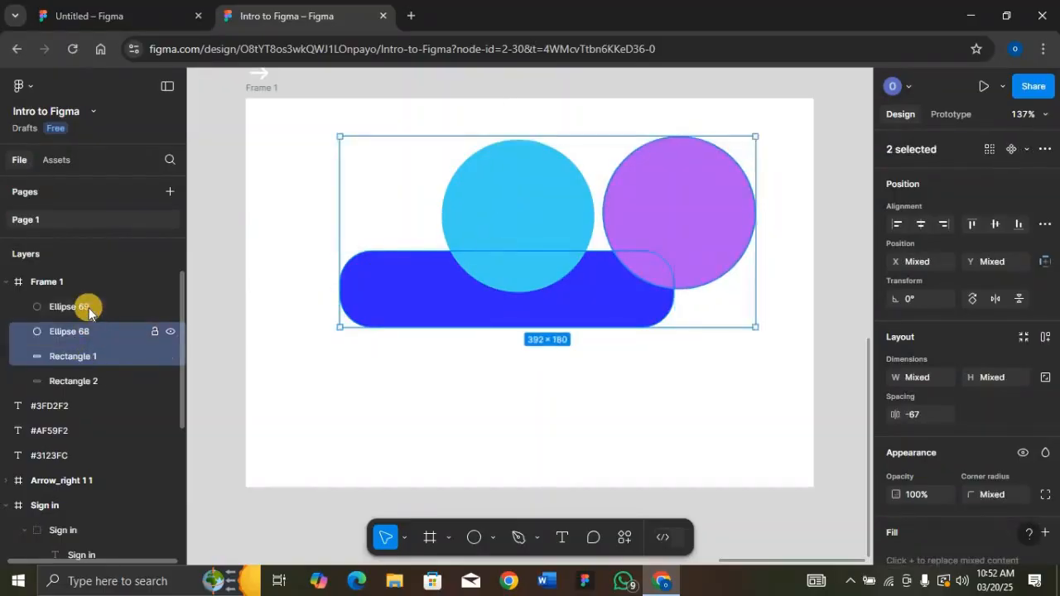
pyautogui.keyDown('shift'); pyautogui.click(88, 308); pyautogui.keyUp('shift')
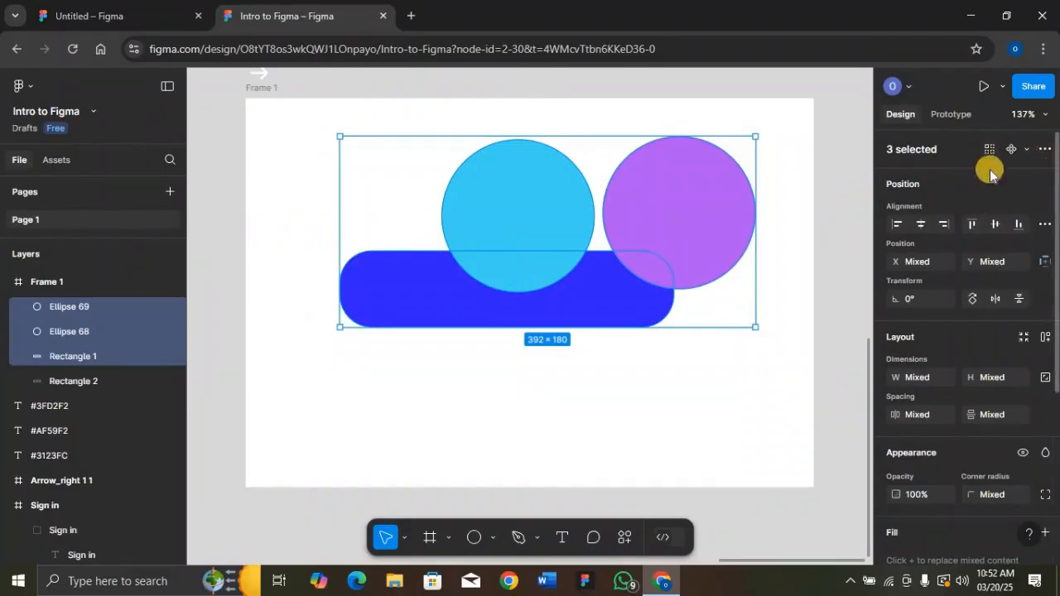
pyautogui.click(1045, 149)
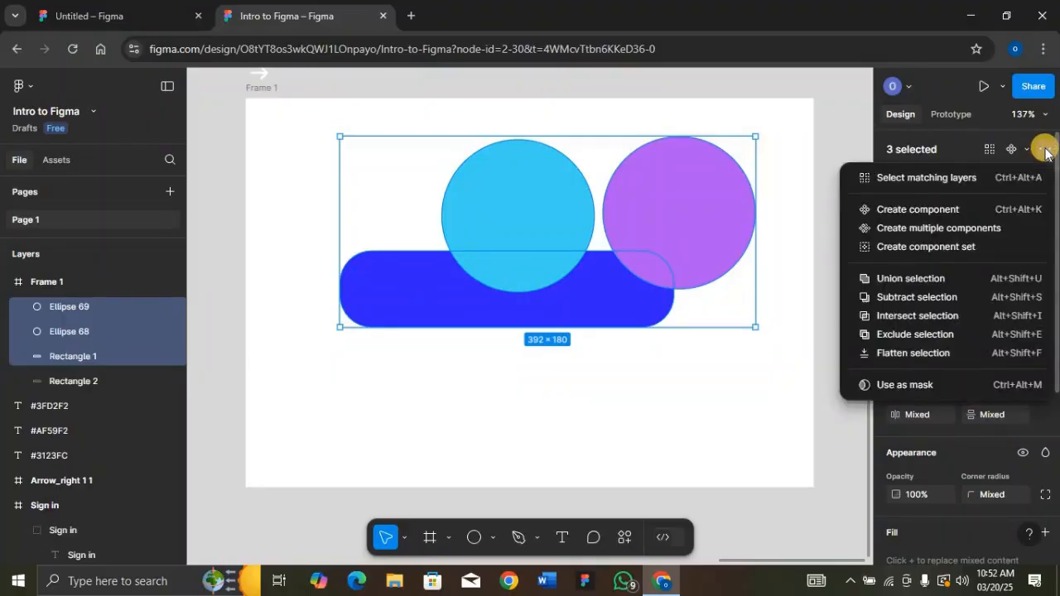
pyautogui.click(934, 388)
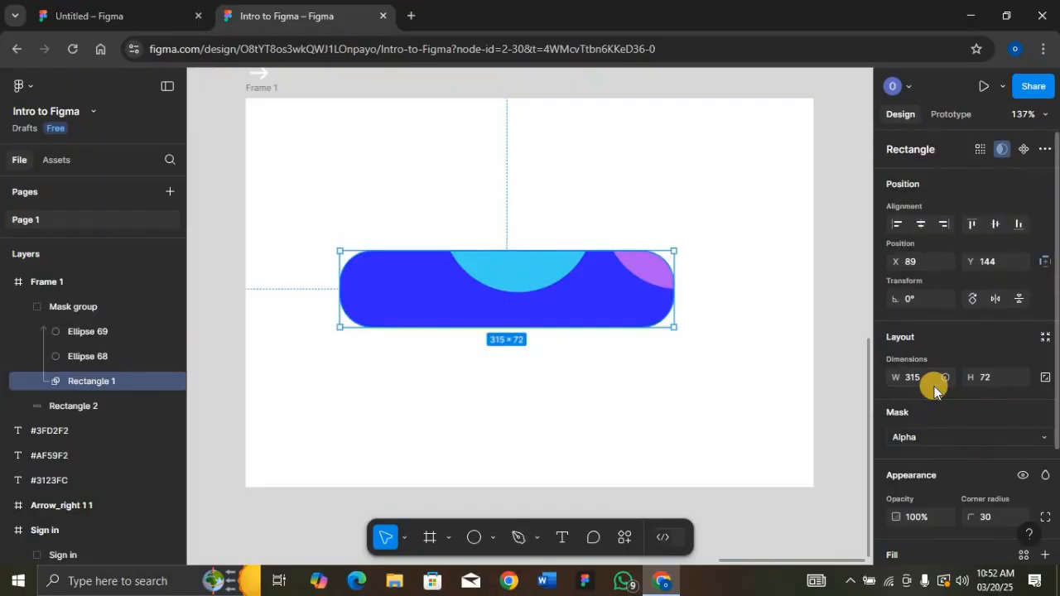
# Shift the masked cyan and purple circles so only arcs show, cyan at X 247, Y 31
pyautogui.click(528, 273)
pyautogui.moveTo(526, 274); pyautogui.dragTo(584, 314)
pyautogui.click(665, 276)
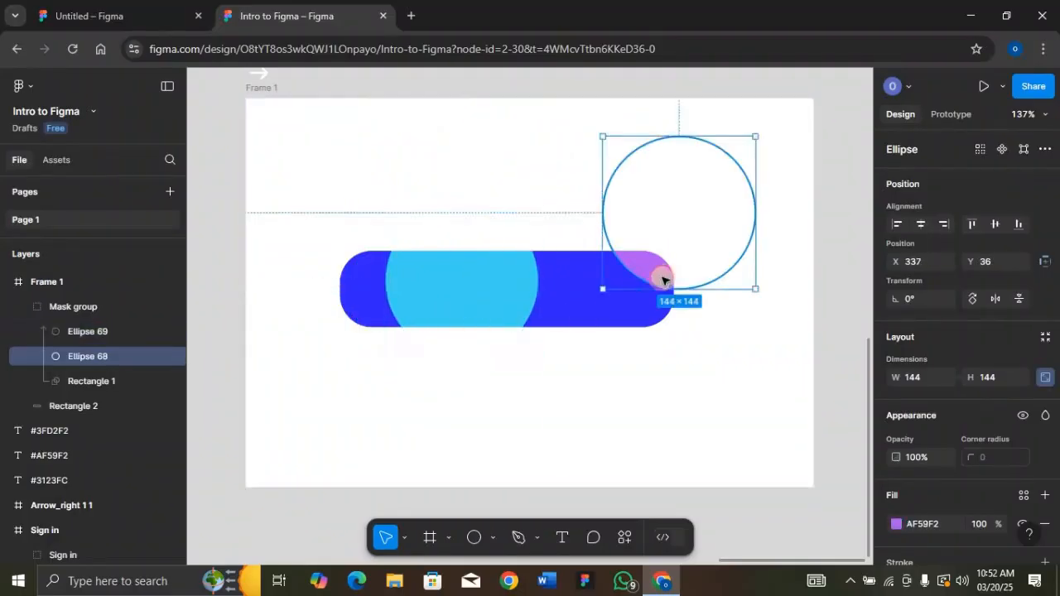
pyautogui.moveTo(643, 274)
pyautogui.mouseDown()
pyautogui.moveTo(539, 313)
pyautogui.moveTo(530, 328)
pyautogui.moveTo(558, 356)
pyautogui.moveTo(607, 334)
pyautogui.moveTo(639, 284)
pyautogui.mouseUp()
pyautogui.moveTo(458, 297); pyautogui.dragTo(577, 260)
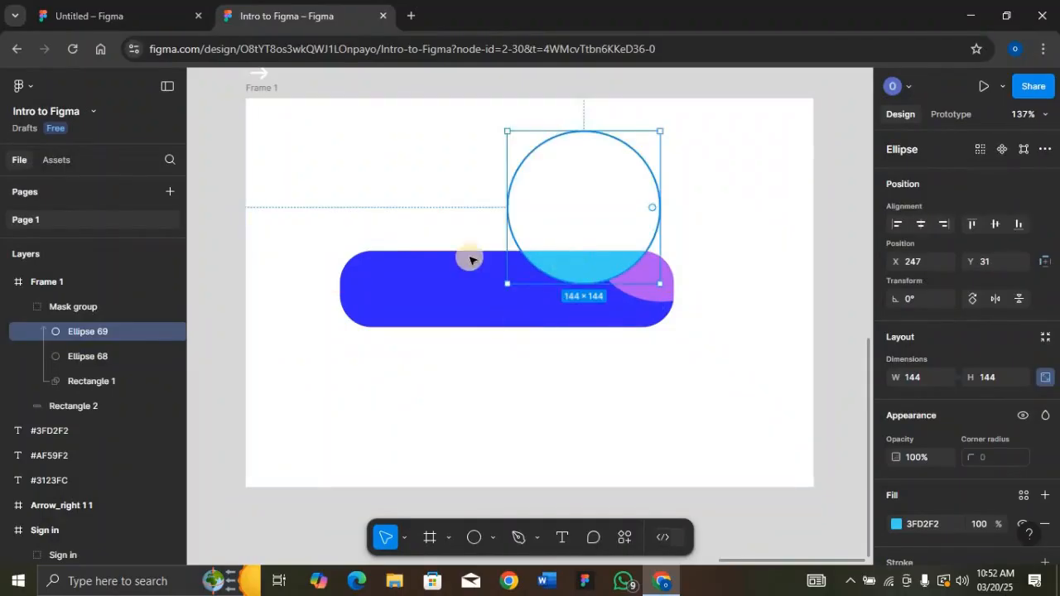
pyautogui.click(400, 288)
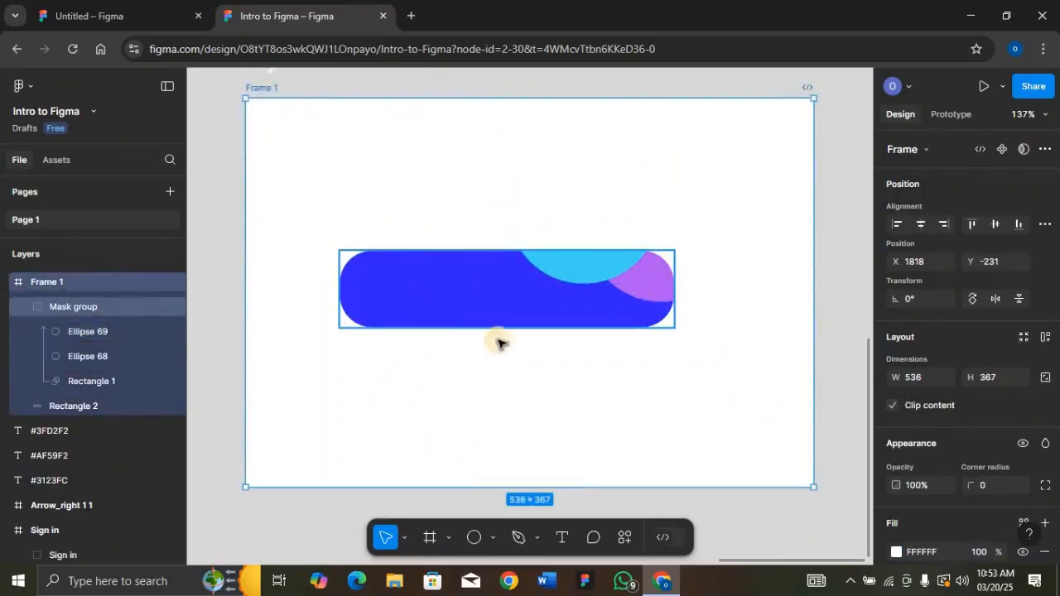
# Add a 'Sign in' text layer and drag it onto the blue button
pyautogui.click(560, 539)
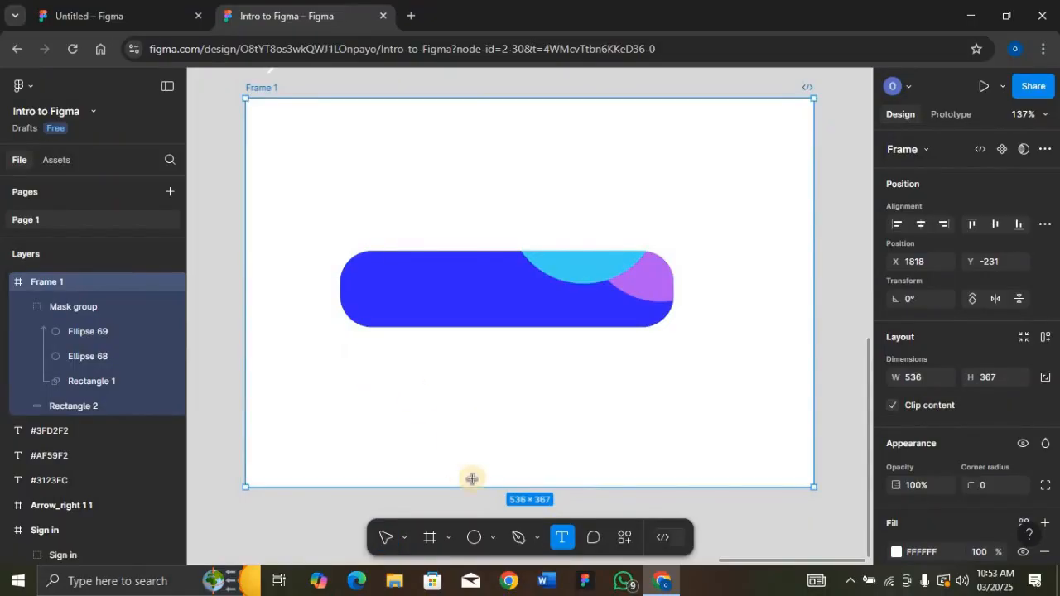
pyautogui.click(362, 367)
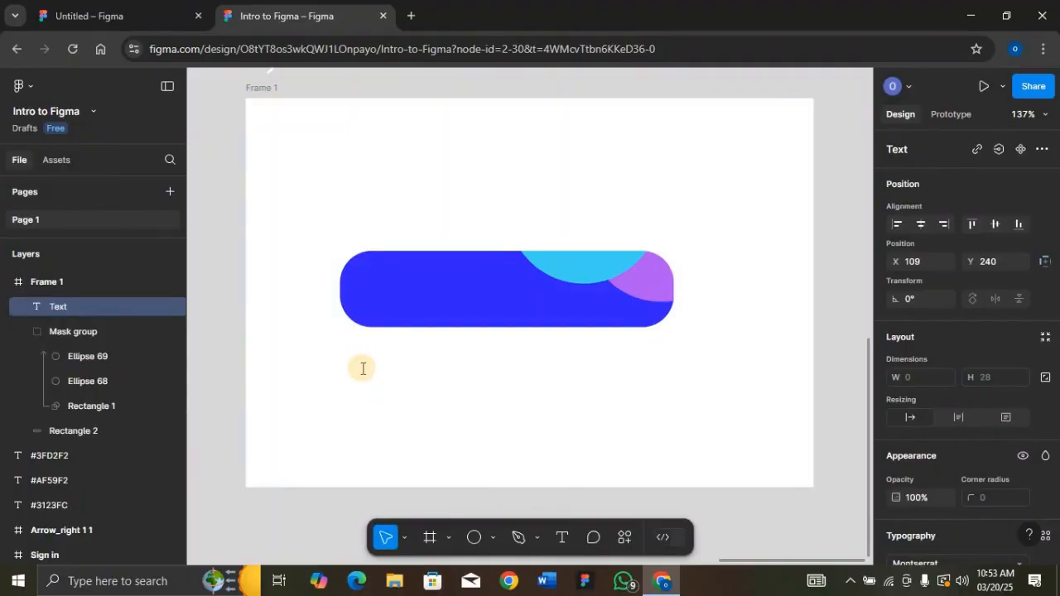
pyautogui.write('Sig')
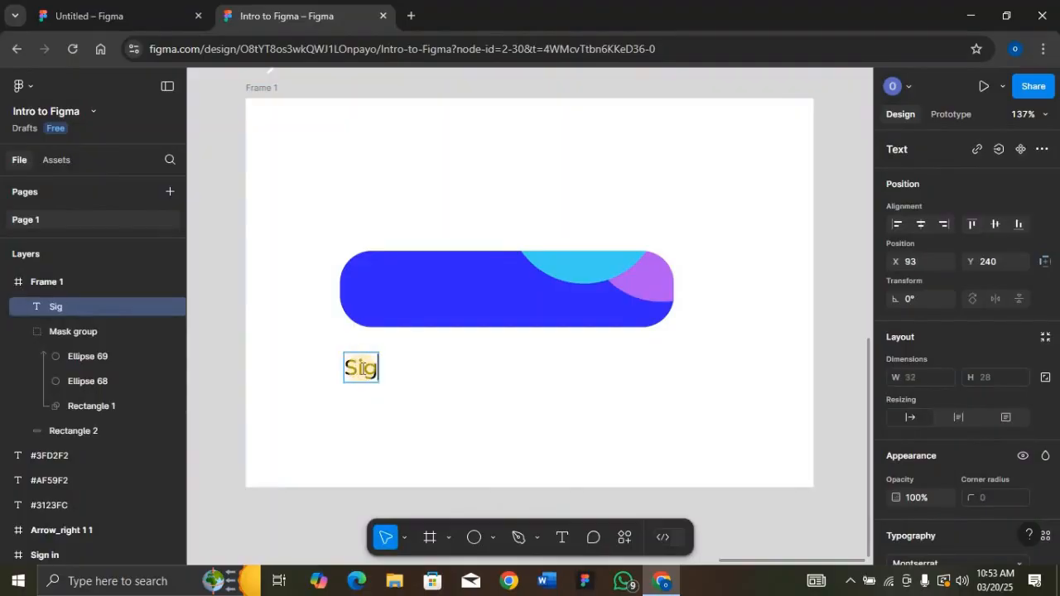
pyautogui.write('n in')
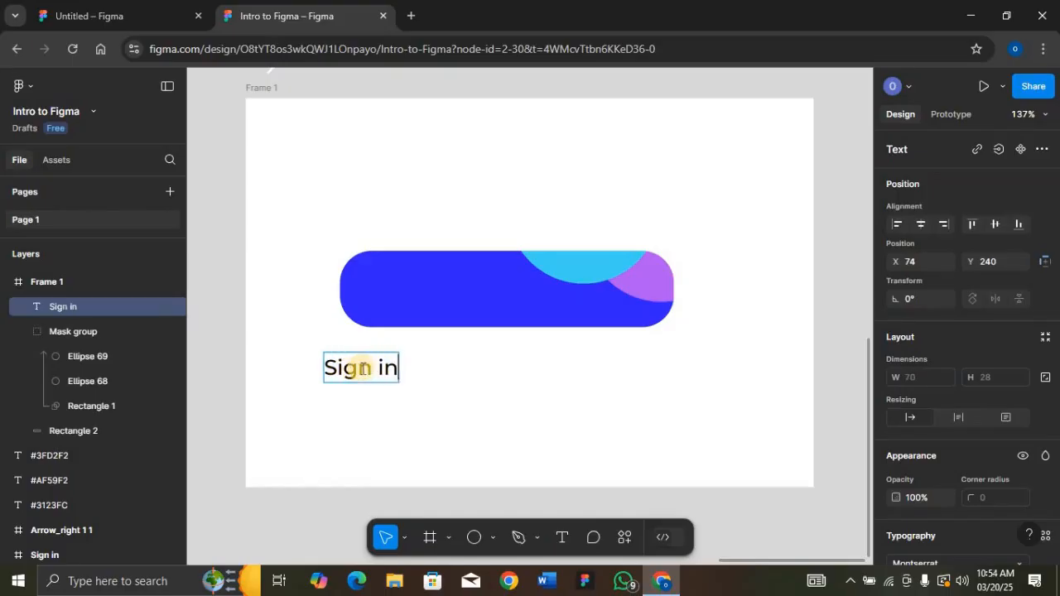
pyautogui.press('Escape')
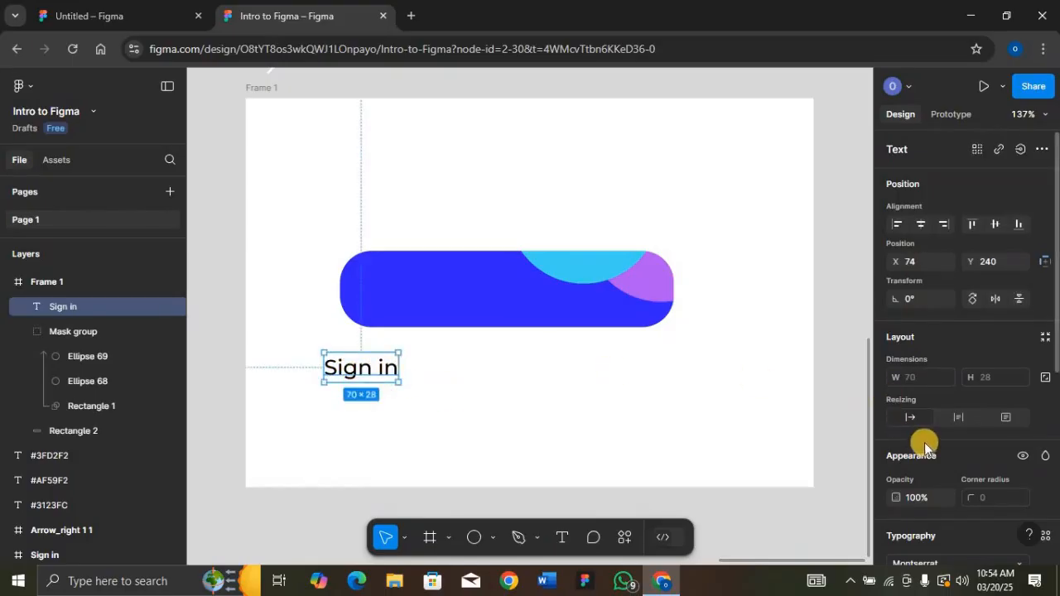
pyautogui.scroll(-2, 925, 442)
pyautogui.scroll(-1, 924, 443)
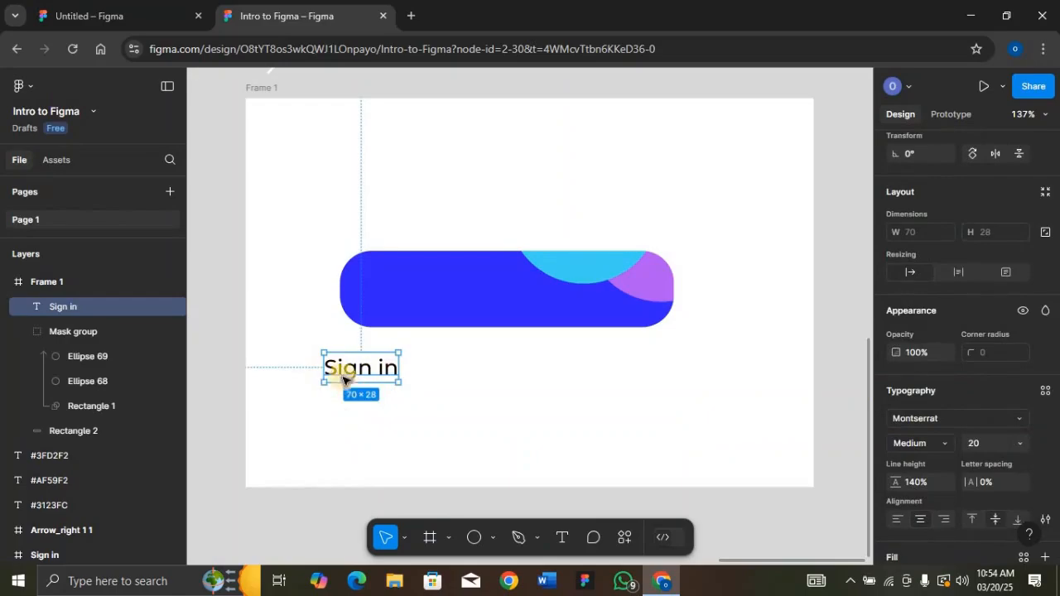
pyautogui.moveTo(374, 356); pyautogui.dragTo(411, 292)
pyautogui.scroll(-3, 913, 492)
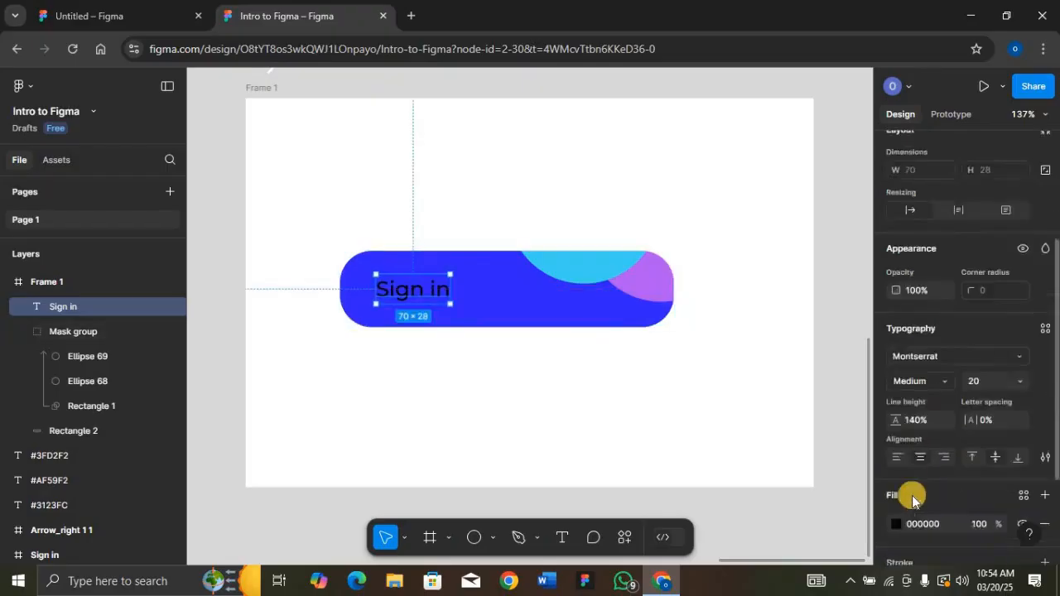
# Make the Sign in text white FFFFFF with SemiBold weight
pyautogui.click(897, 408)
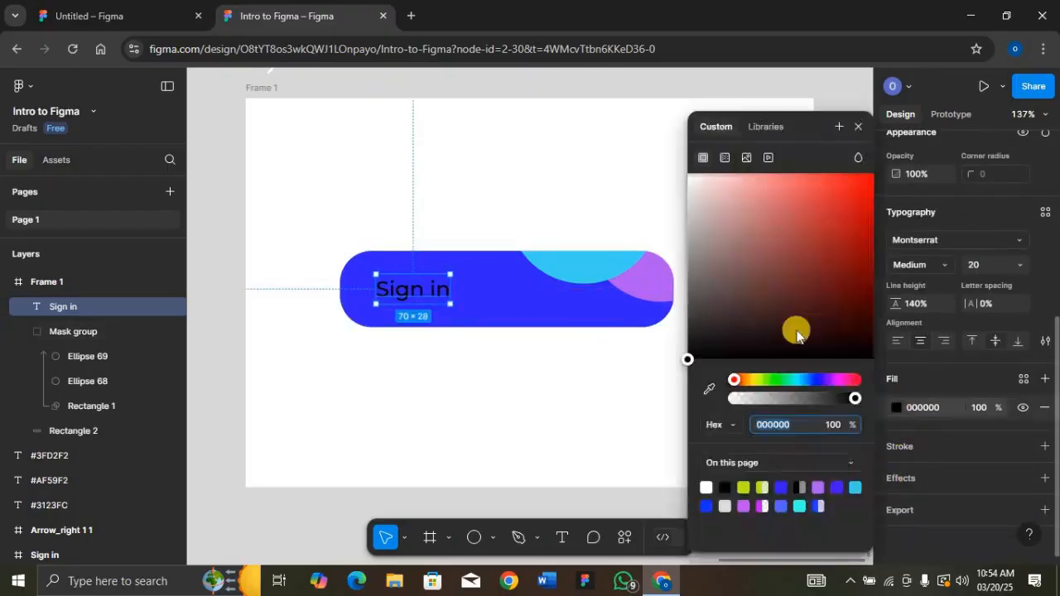
pyautogui.click(686, 357)
pyautogui.moveTo(678, 238); pyautogui.dragTo(679, 125)
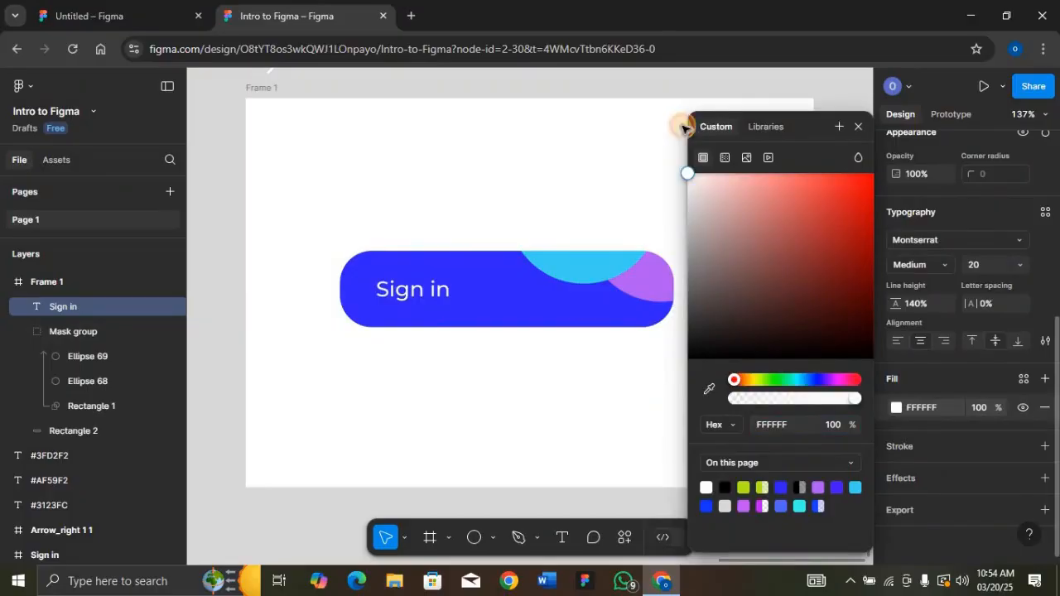
pyautogui.click(945, 263)
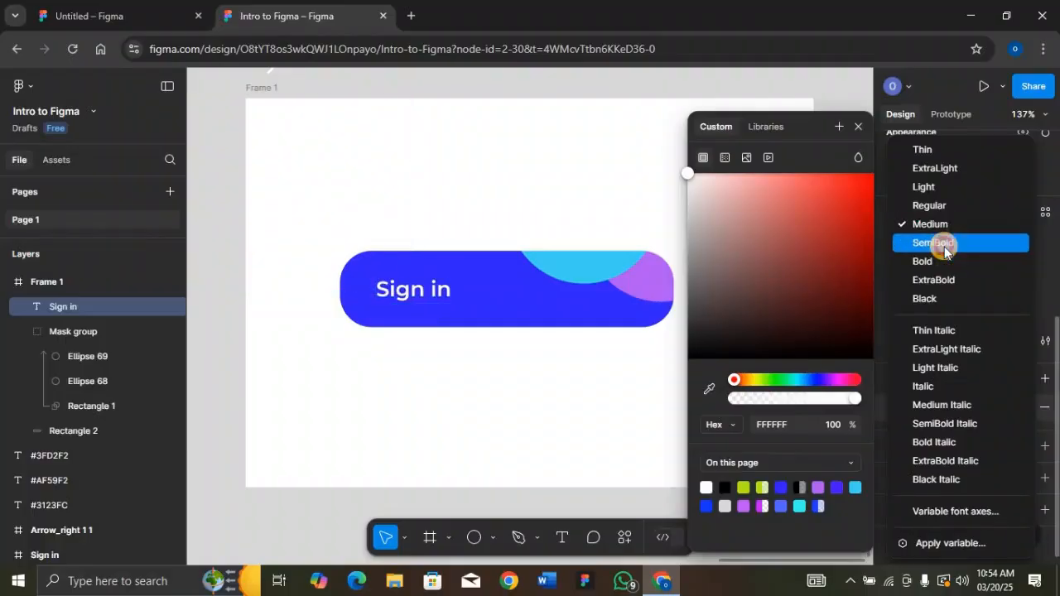
pyautogui.click(943, 246)
pyautogui.click(858, 126)
pyautogui.scroll(-1, 403, 298)
pyautogui.scroll(1, 403, 298)
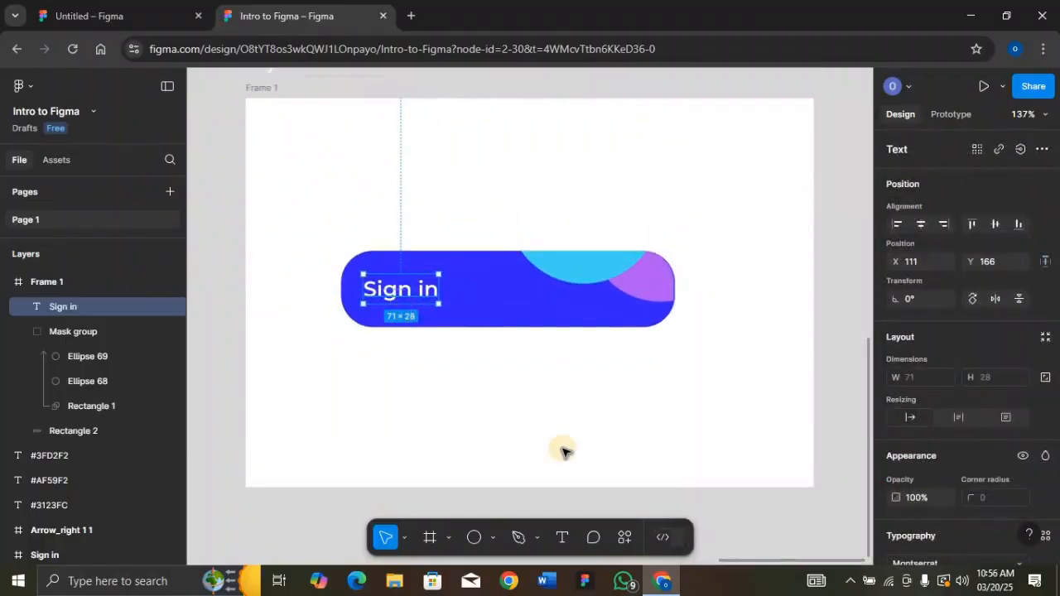
# Place the Arrow Right (Green) icon from the Bpay_App_Icons_&_Svg_files folder onto the Sign in button
pyautogui.click(494, 537)
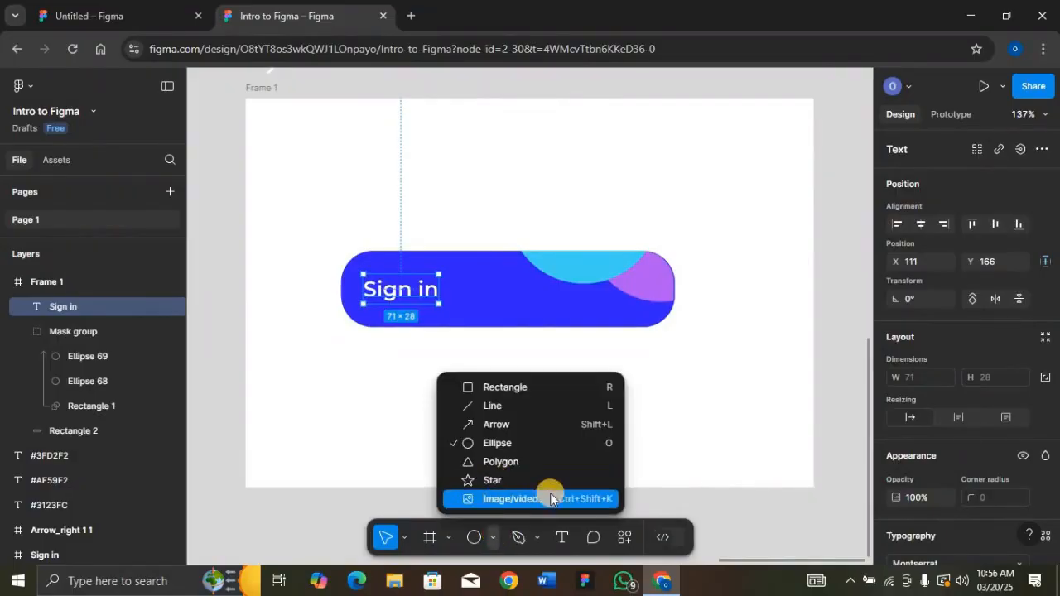
pyautogui.click(430, 326)
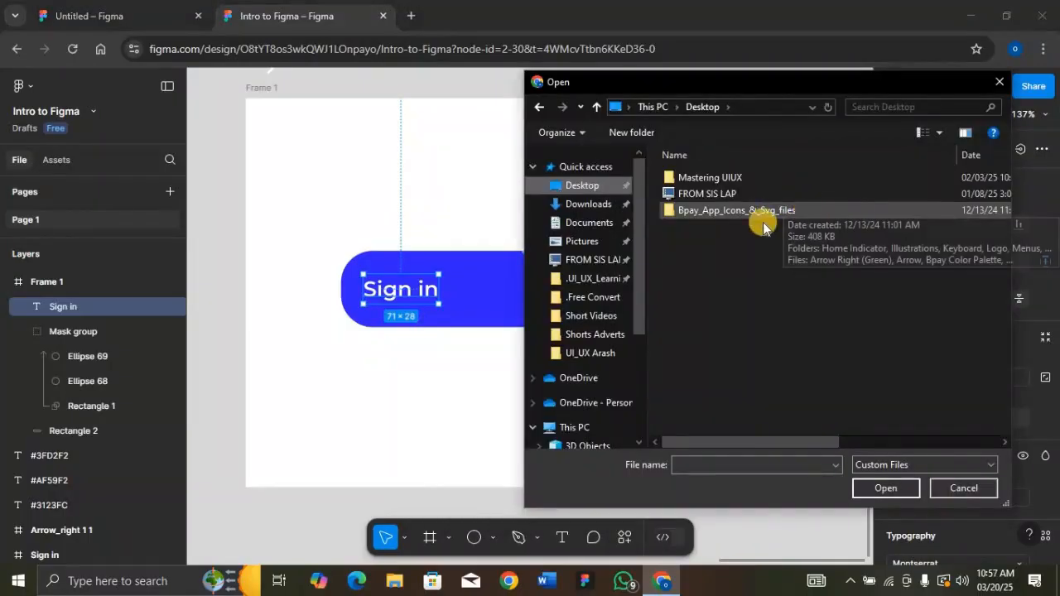
pyautogui.doubleClick(799, 211)
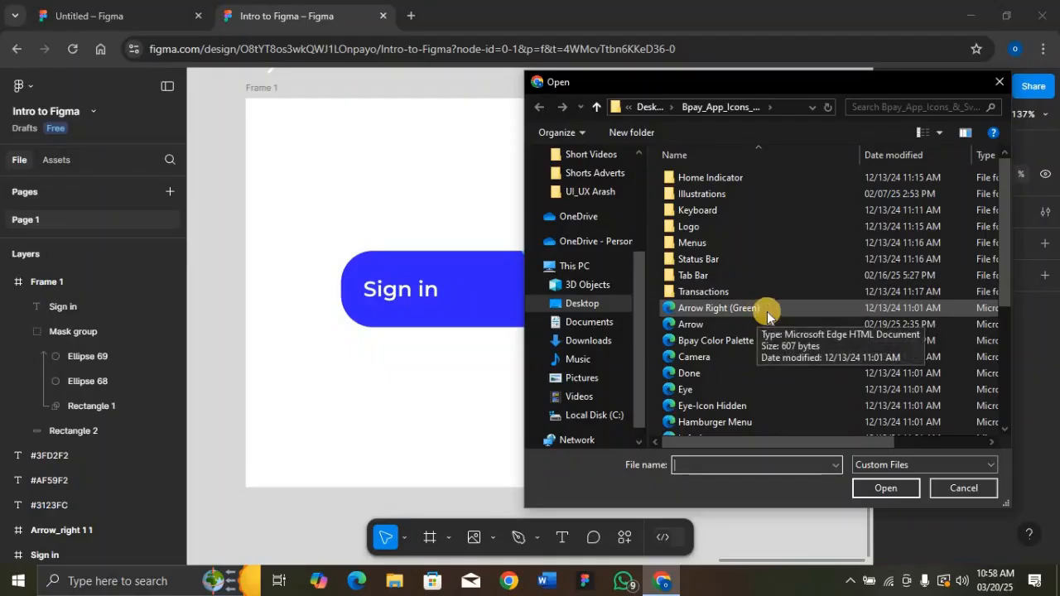
pyautogui.click(800, 308)
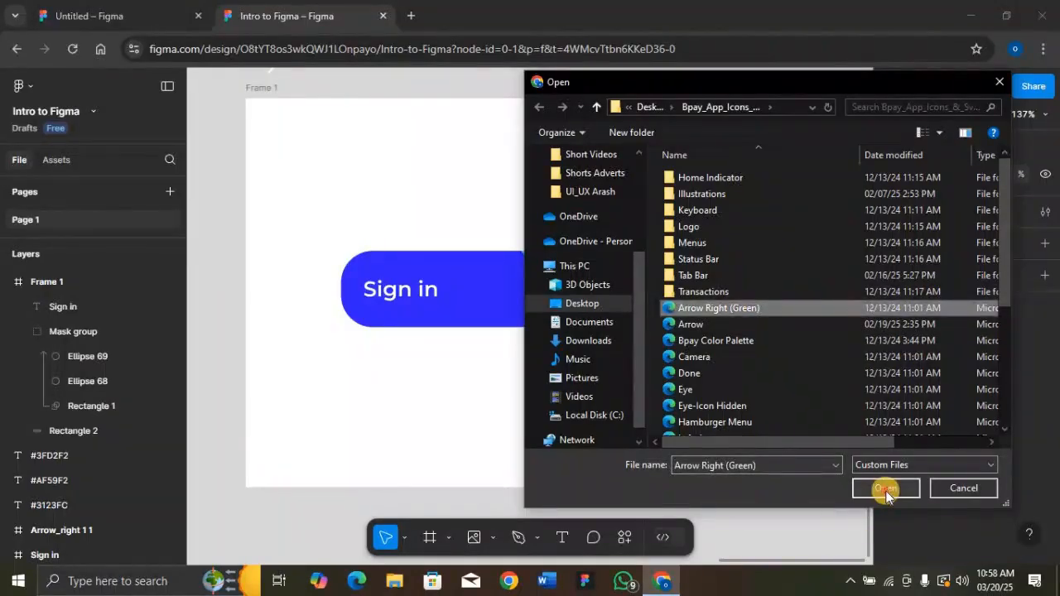
pyautogui.click(883, 487)
pyautogui.click(611, 291)
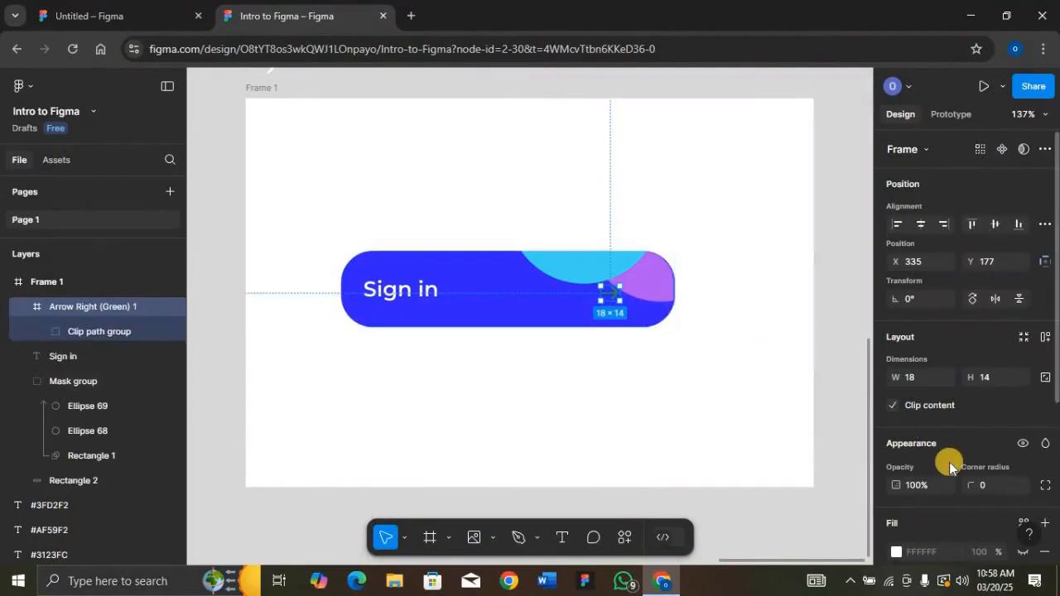
# Change the arrow's colour from 189559 to FFFFFF and nudge it slightly right
pyautogui.scroll(-3, 949, 468)
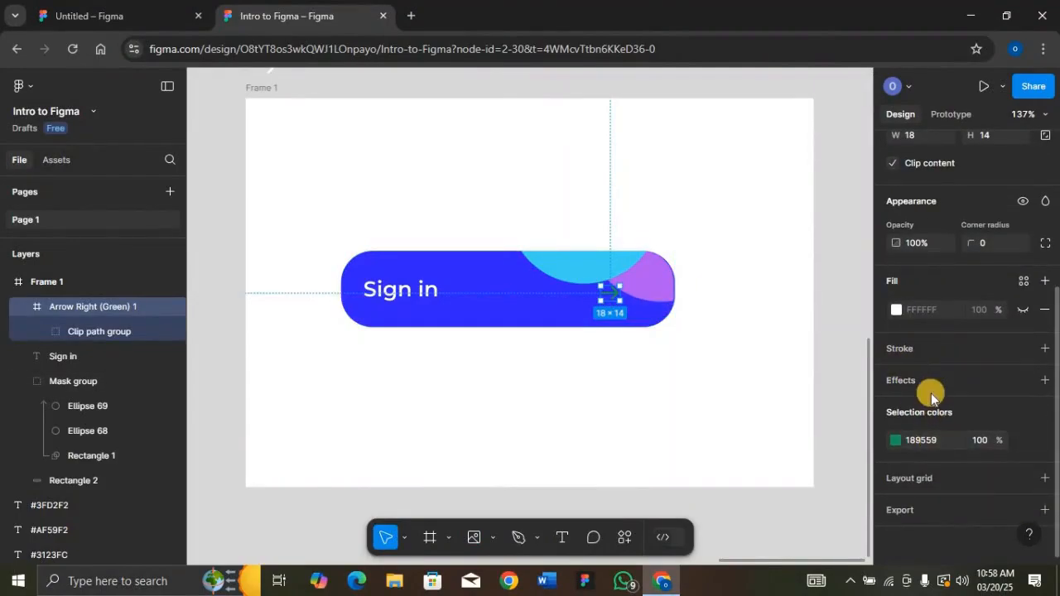
pyautogui.click(935, 440)
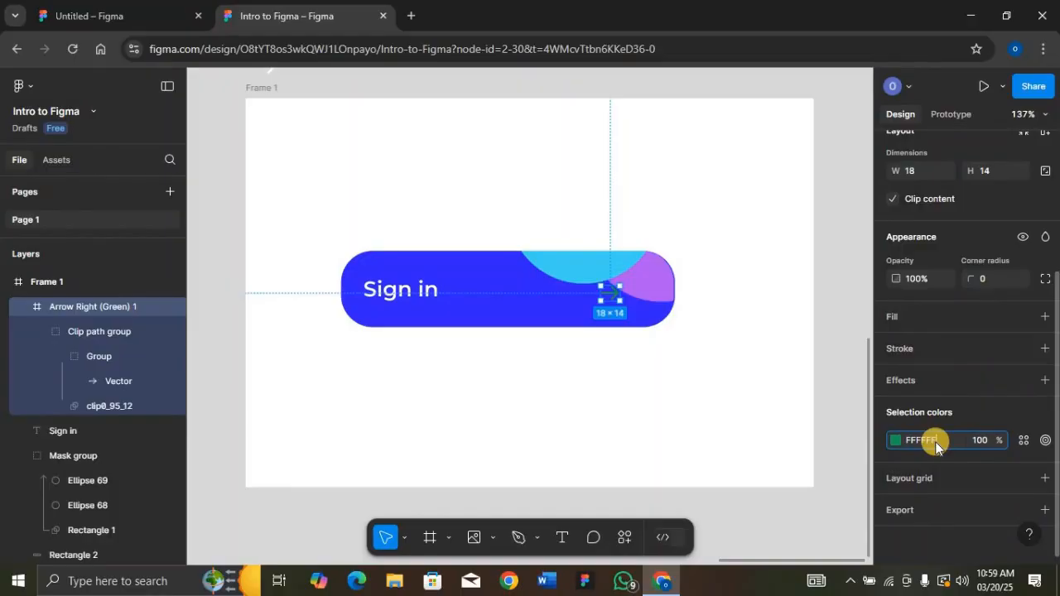
pyautogui.press('Return')
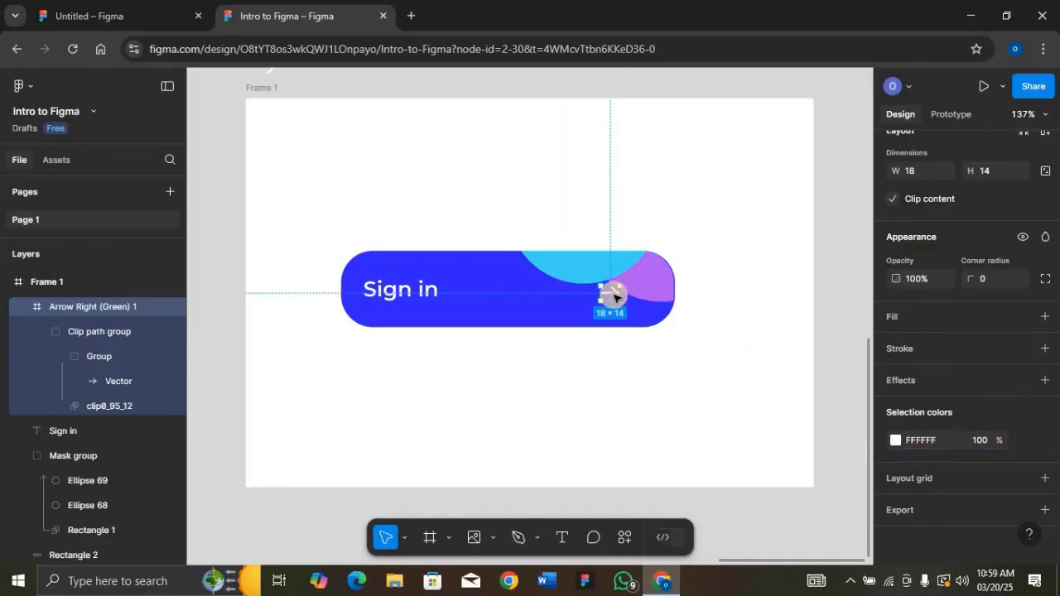
pyautogui.moveTo(613, 297); pyautogui.dragTo(622, 293)
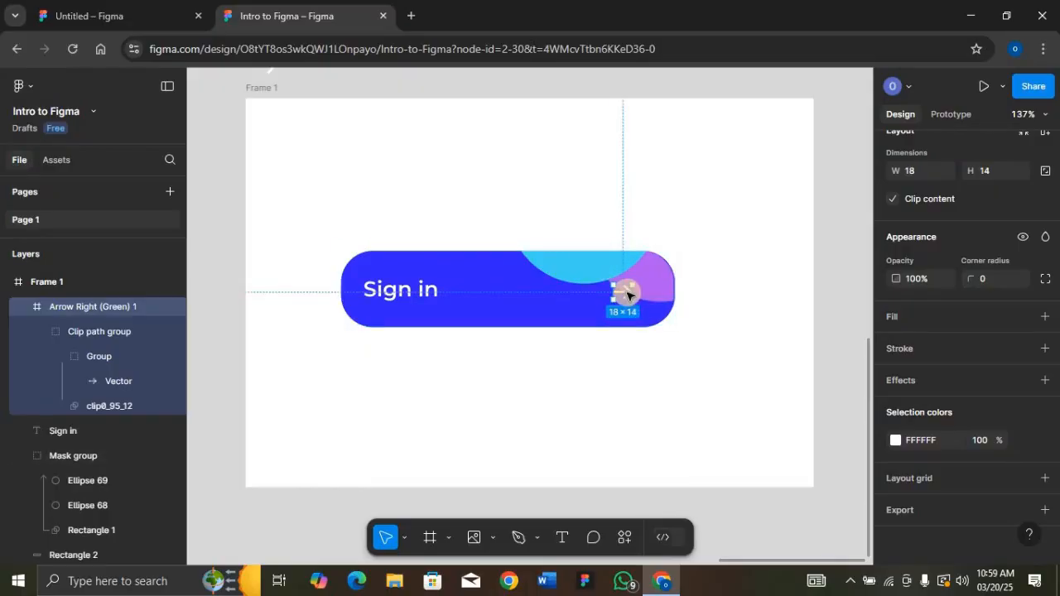
# Vertically centre the arrow icon, then the Sign in text, on Rectangle 2
pyautogui.click(24, 308)
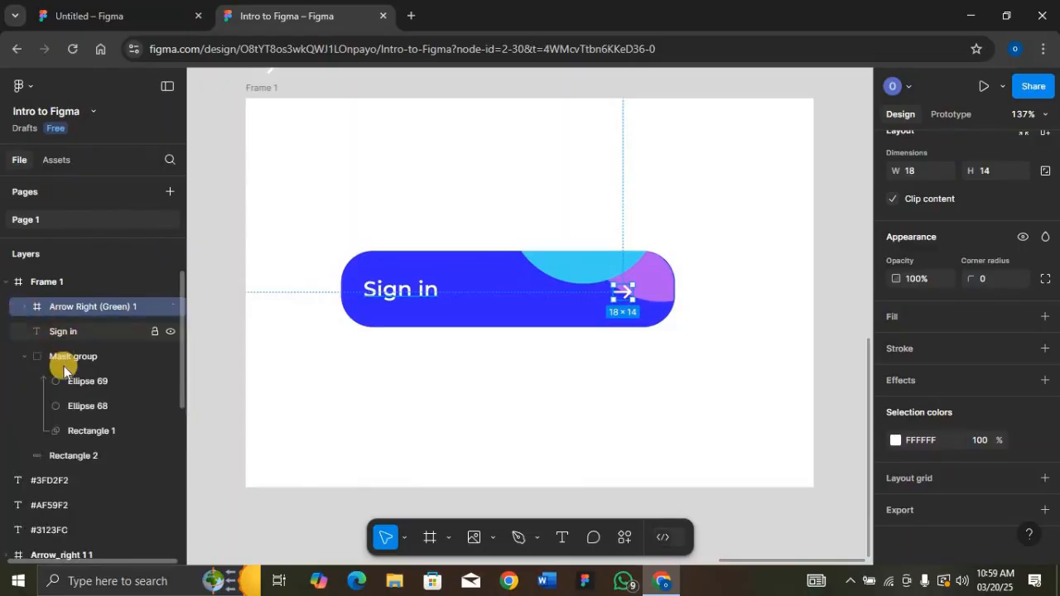
pyautogui.keyDown('shift'); pyautogui.click(74, 456); pyautogui.keyUp('shift')
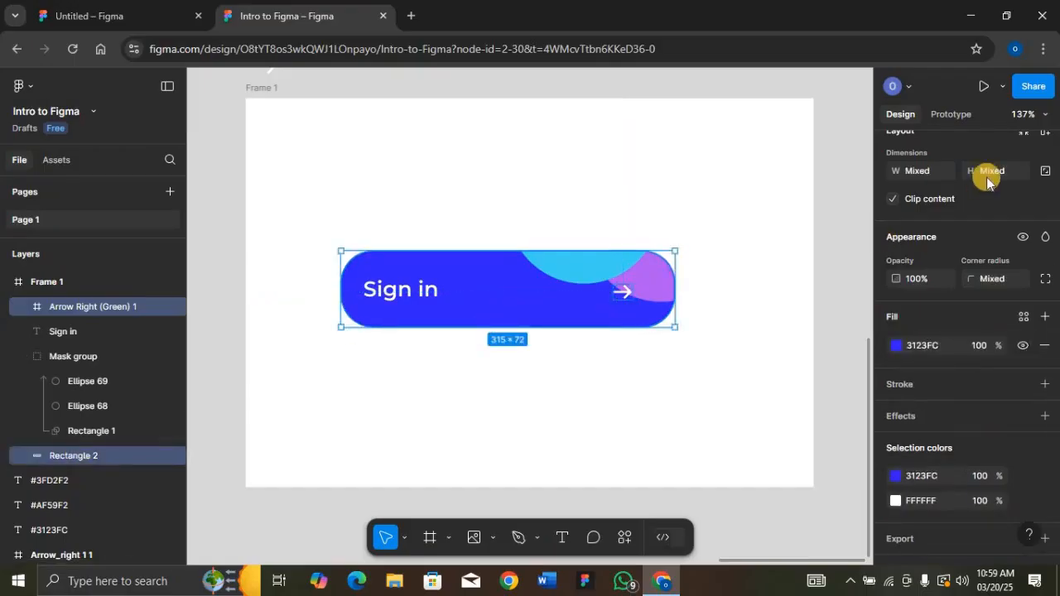
pyautogui.scroll(3, 966, 253)
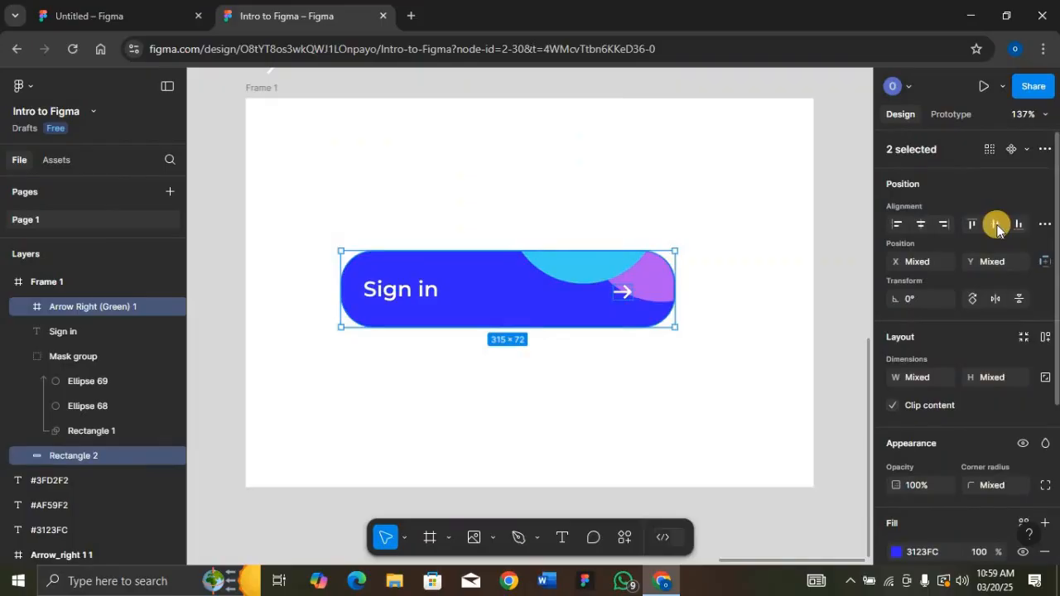
pyautogui.click(996, 227)
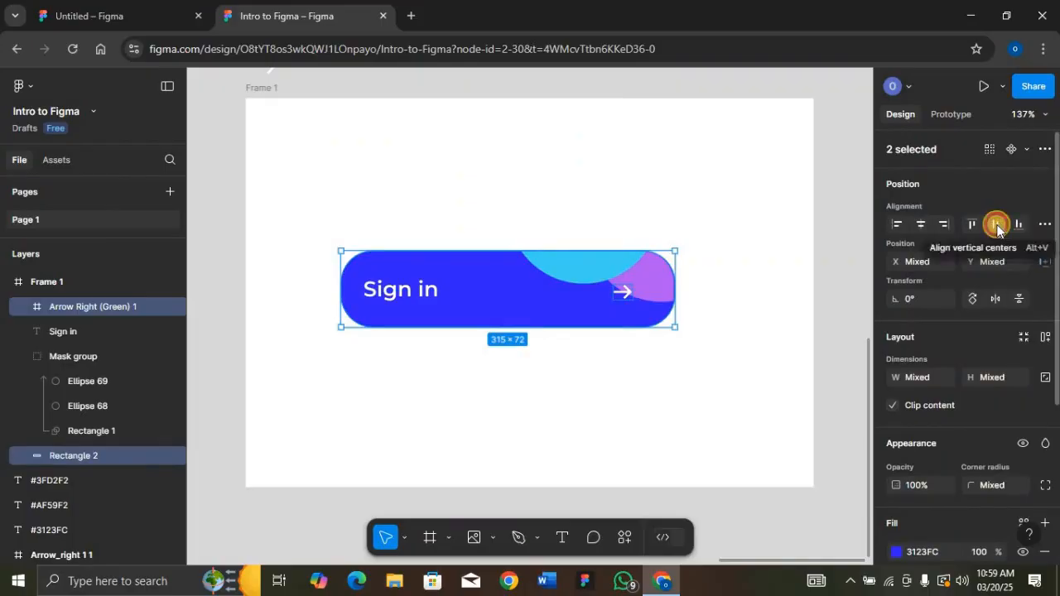
pyautogui.click(389, 298)
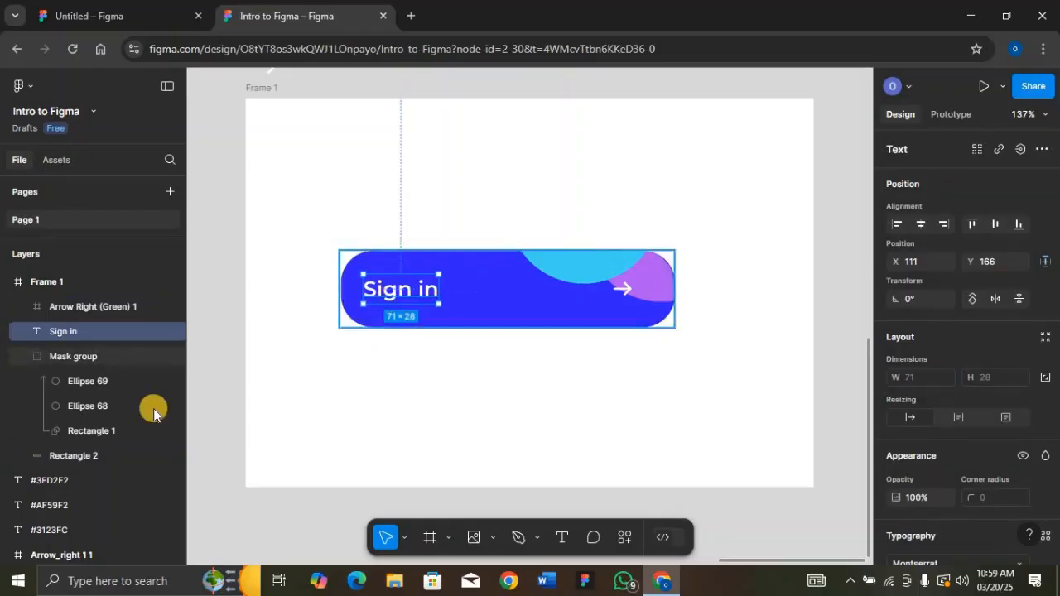
pyautogui.keyDown('shift'); pyautogui.click(76, 456); pyautogui.keyUp('shift')
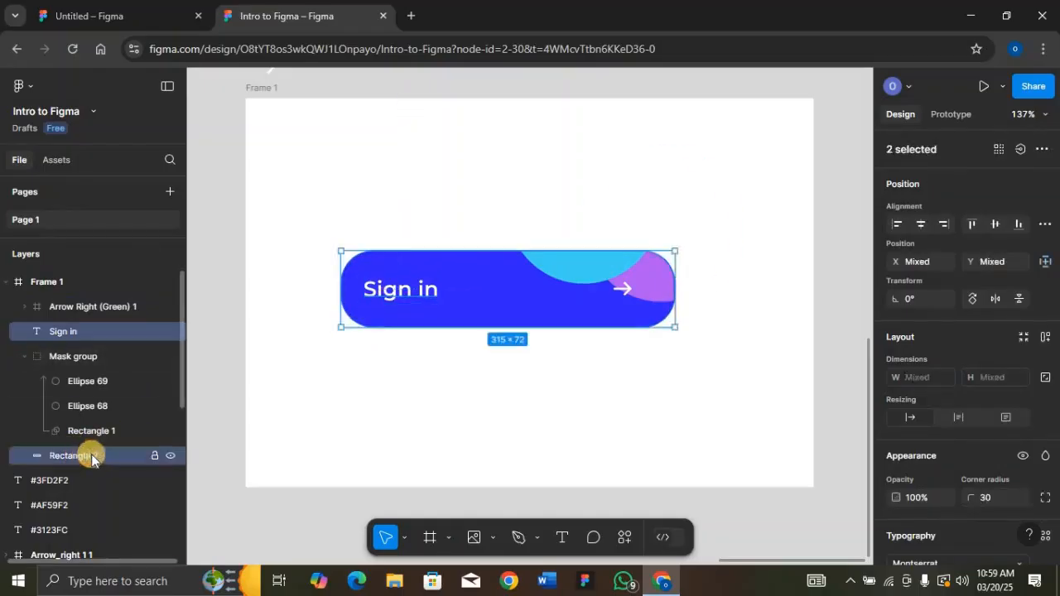
pyautogui.click(996, 224)
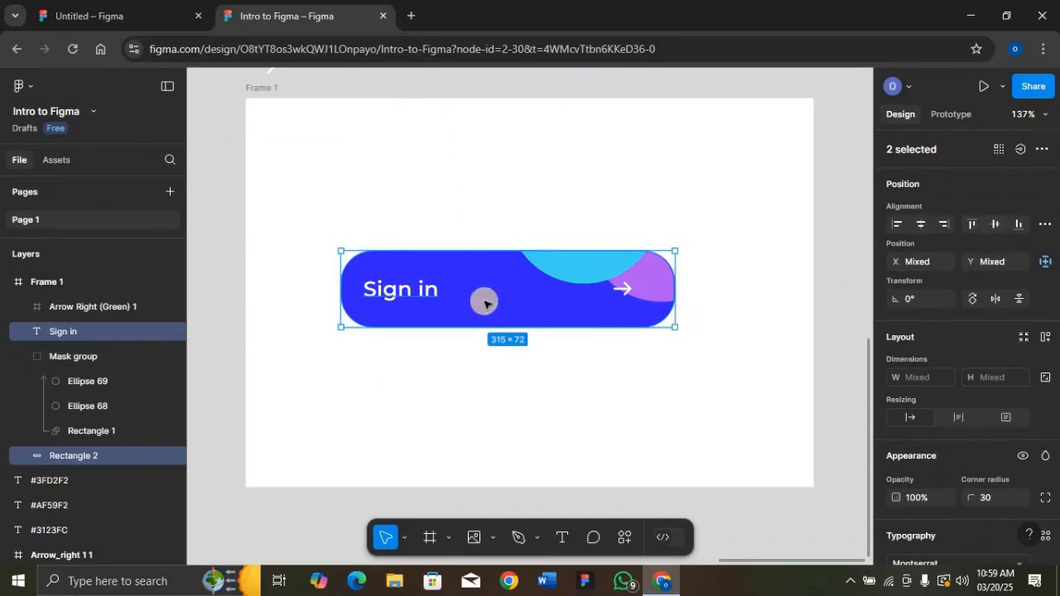
# Balance side padding, moving the Sign in text to X 114 and the arrow to X 357
pyautogui.click(400, 292)
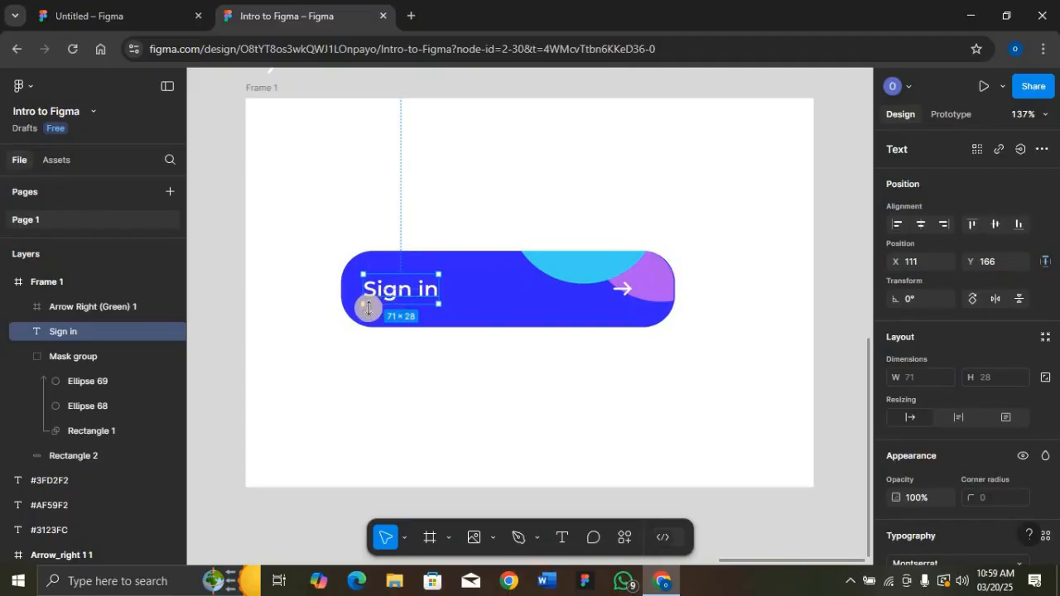
pyautogui.press('alt')
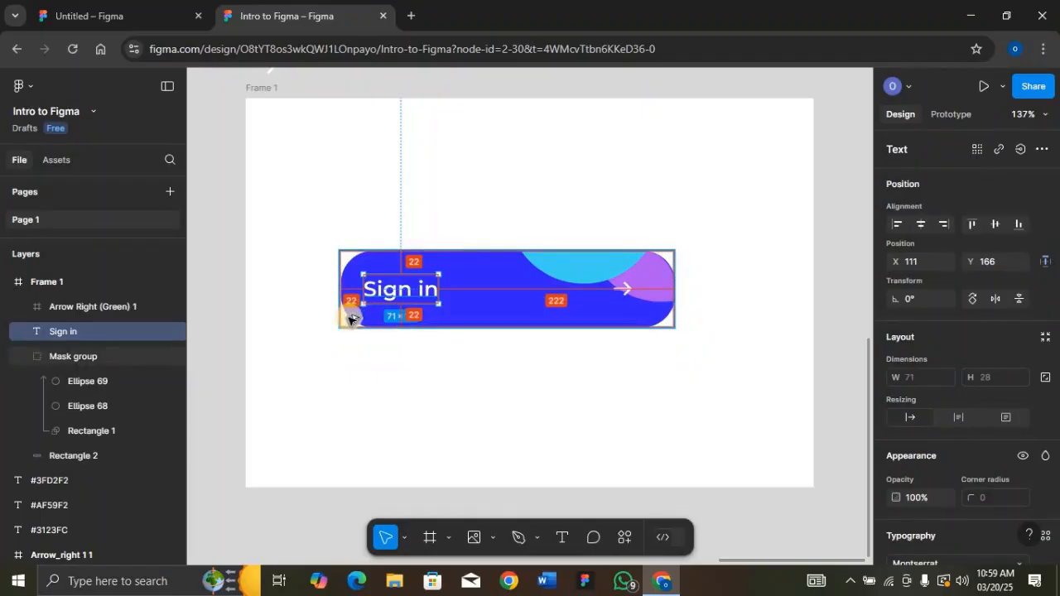
pyautogui.press('Right')
pyautogui.press('Right')
pyautogui.press('Right')
pyautogui.press('Right')
pyautogui.press('Right')
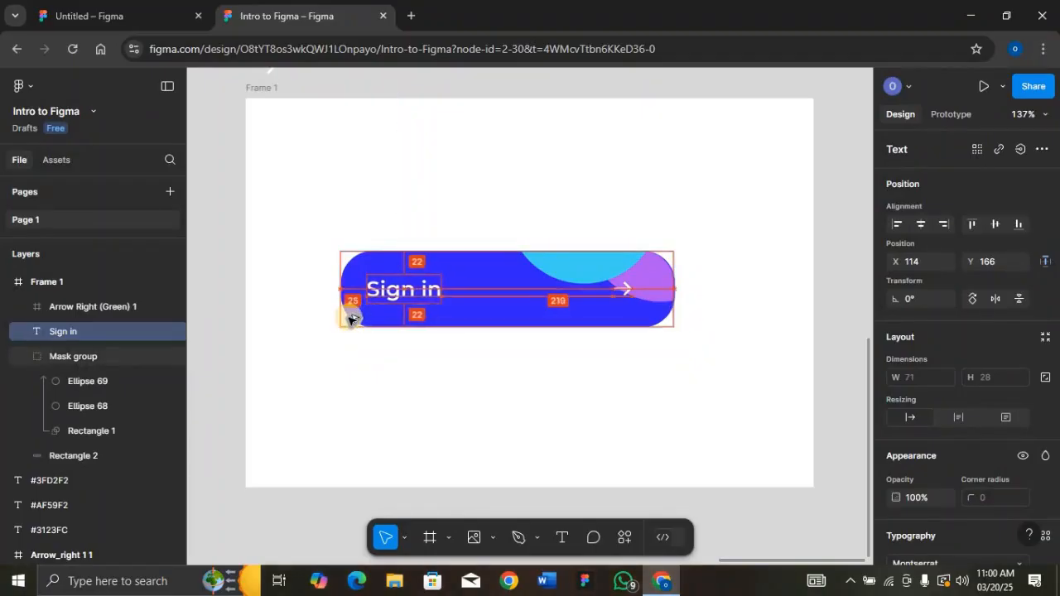
pyautogui.press('Left')
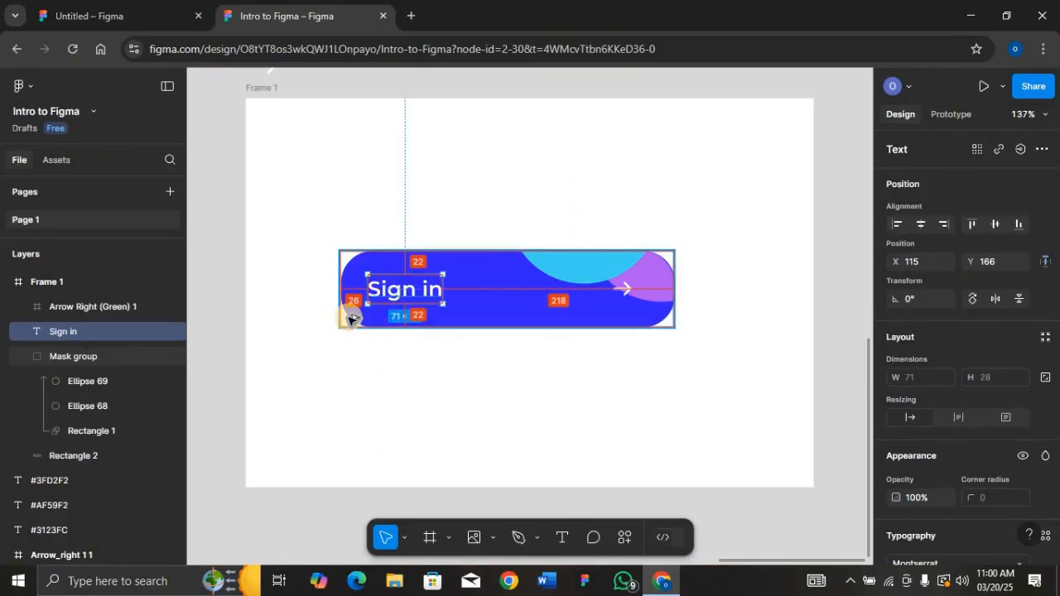
pyautogui.press('Left')
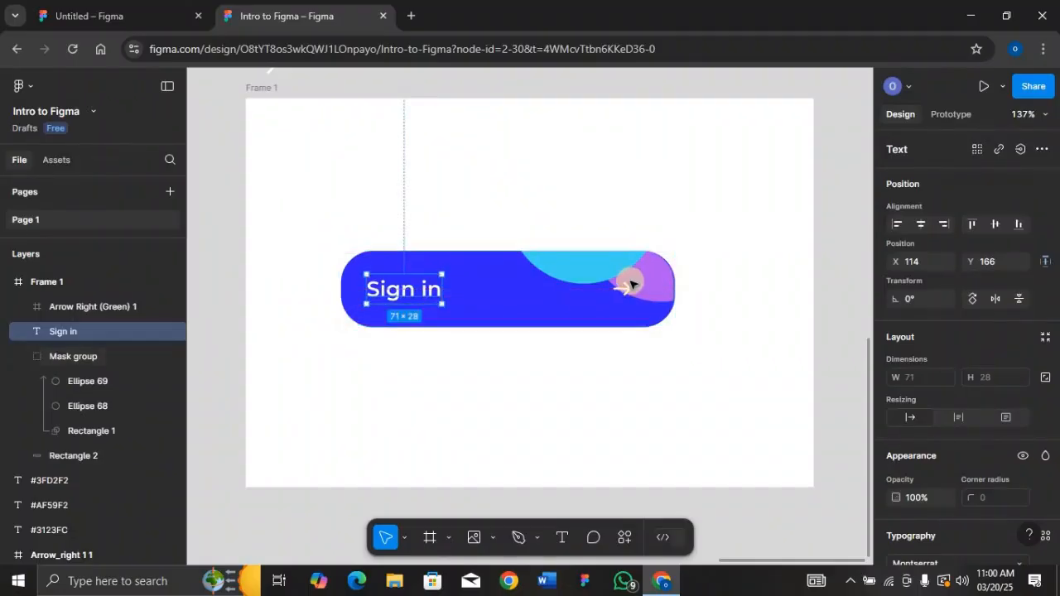
pyautogui.click(627, 287)
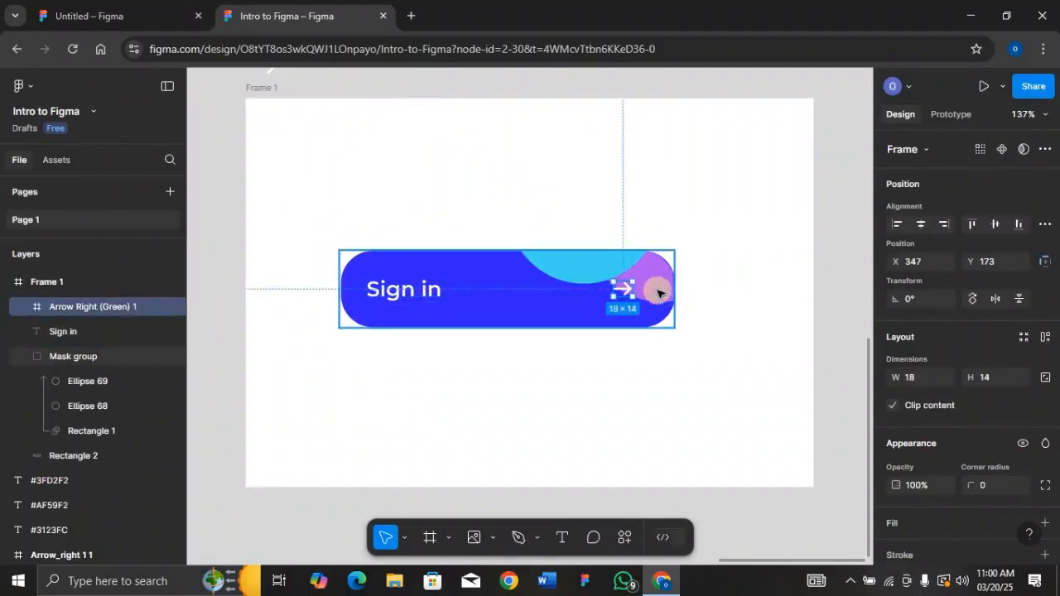
pyautogui.press('alt')
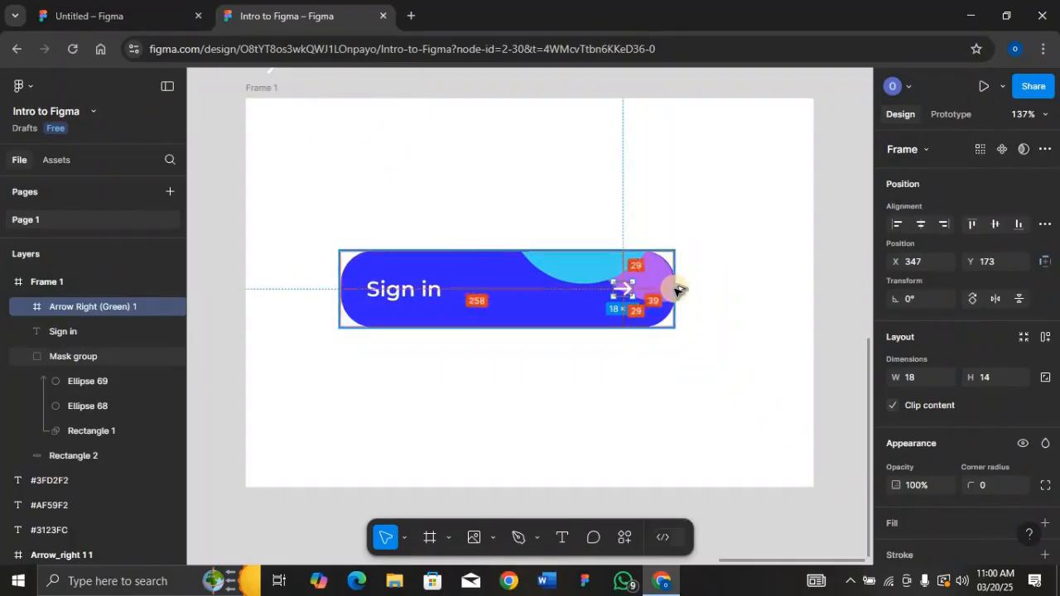
pyautogui.press('Right')
pyautogui.press('Right')
pyautogui.press('Right')
pyautogui.press('Right')
pyautogui.press('Right')
pyautogui.press('Right')
pyautogui.press('Right')
pyautogui.press('Right')
pyautogui.press('Right')
pyautogui.press('Right')
pyautogui.press('Right')
pyautogui.press('Right')
pyautogui.press('Right')
pyautogui.press('Right')
pyautogui.press('Right')
pyautogui.press('Right')
pyautogui.press('Right')
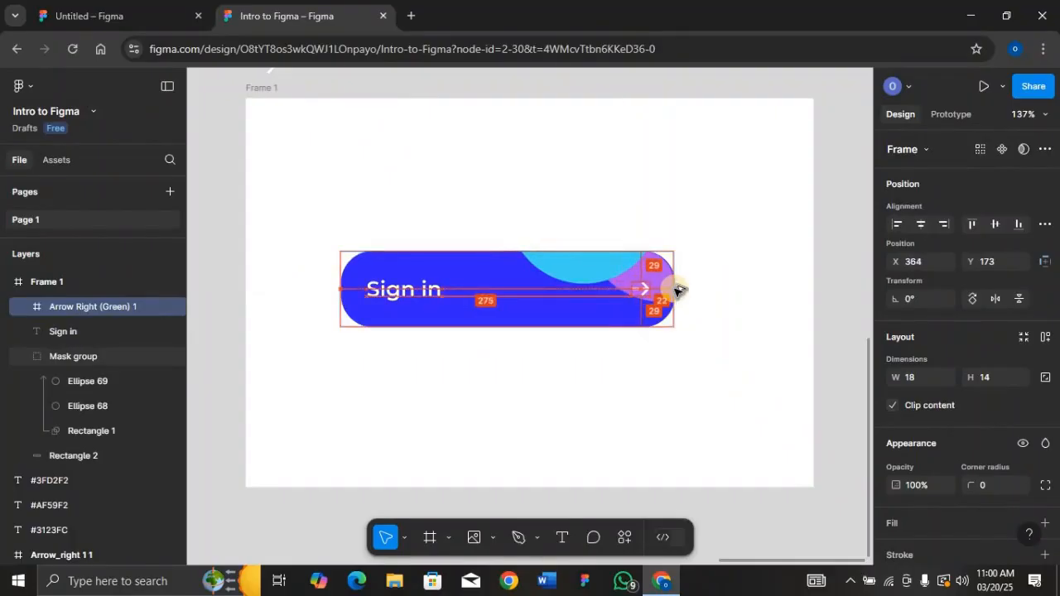
pyautogui.press('Left')
pyautogui.press('Left')
pyautogui.press('Left')
pyautogui.press('Left')
pyautogui.press('Left')
pyautogui.press('Left')
pyautogui.press('Left')
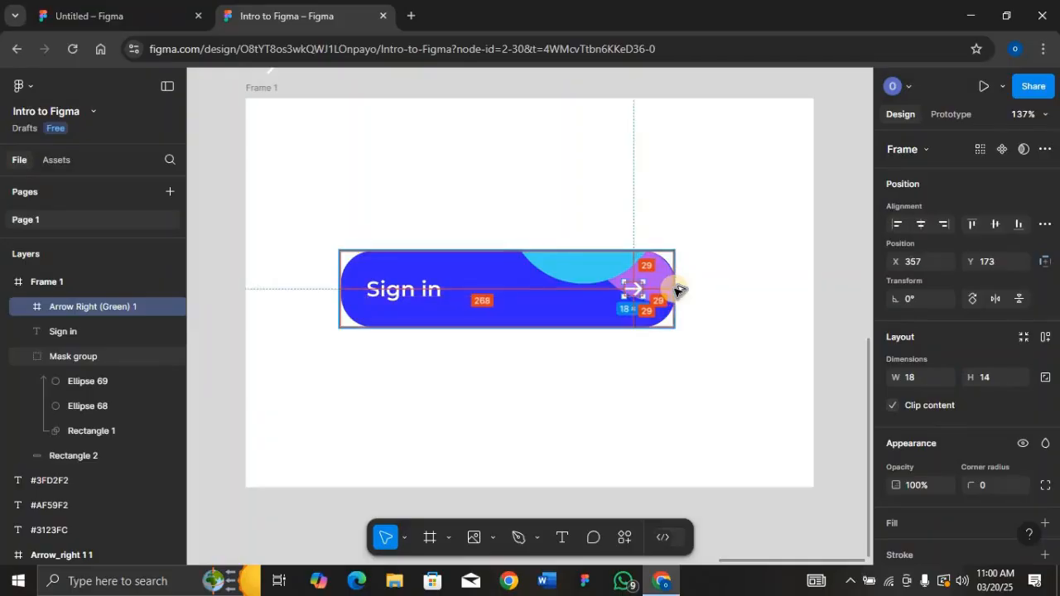
pyautogui.click(265, 86)
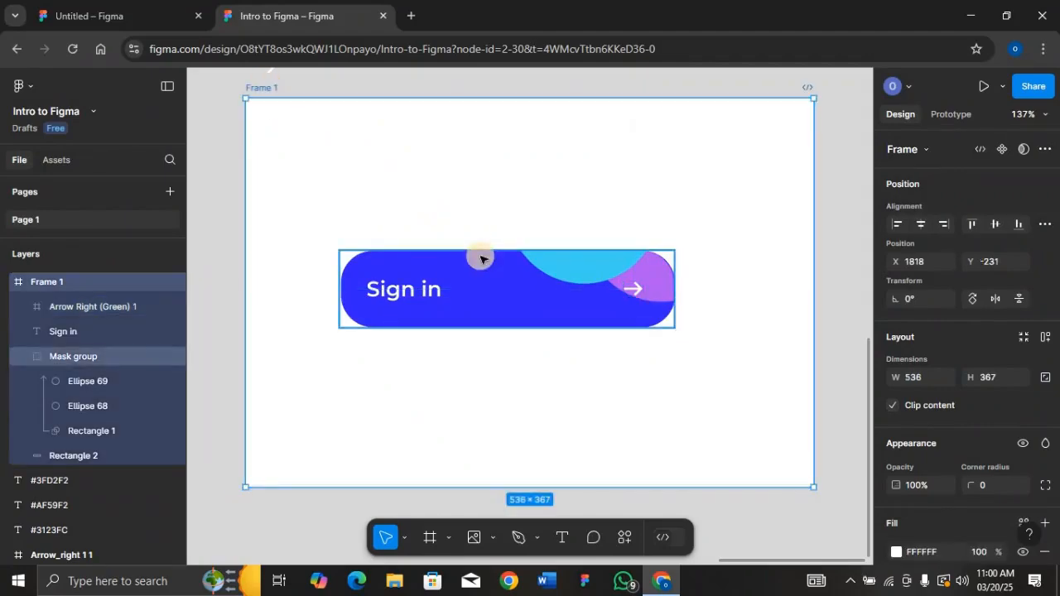
pyautogui.click(7, 281)
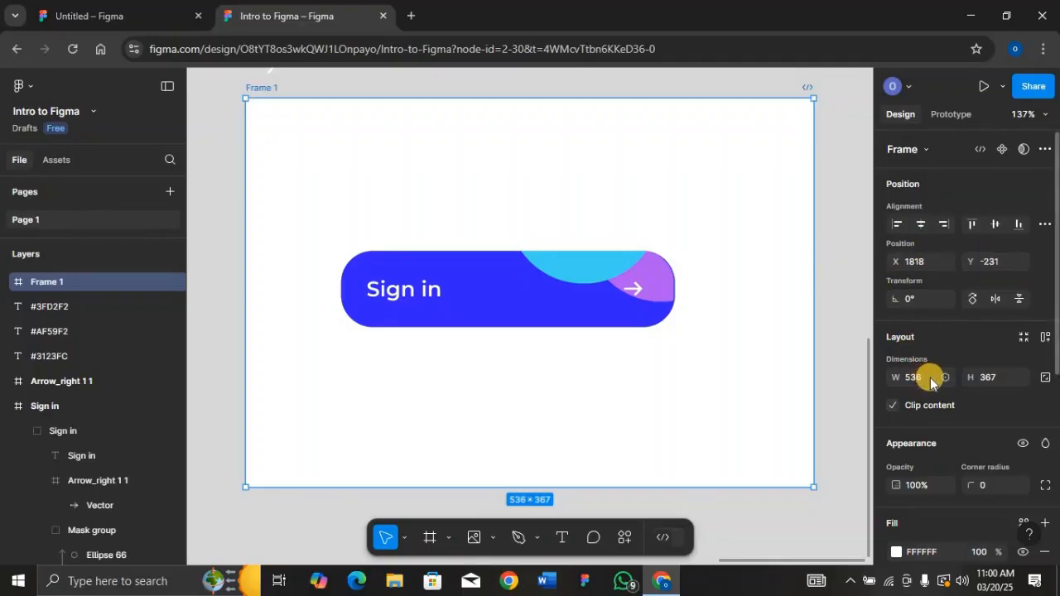
pyautogui.click(635, 279)
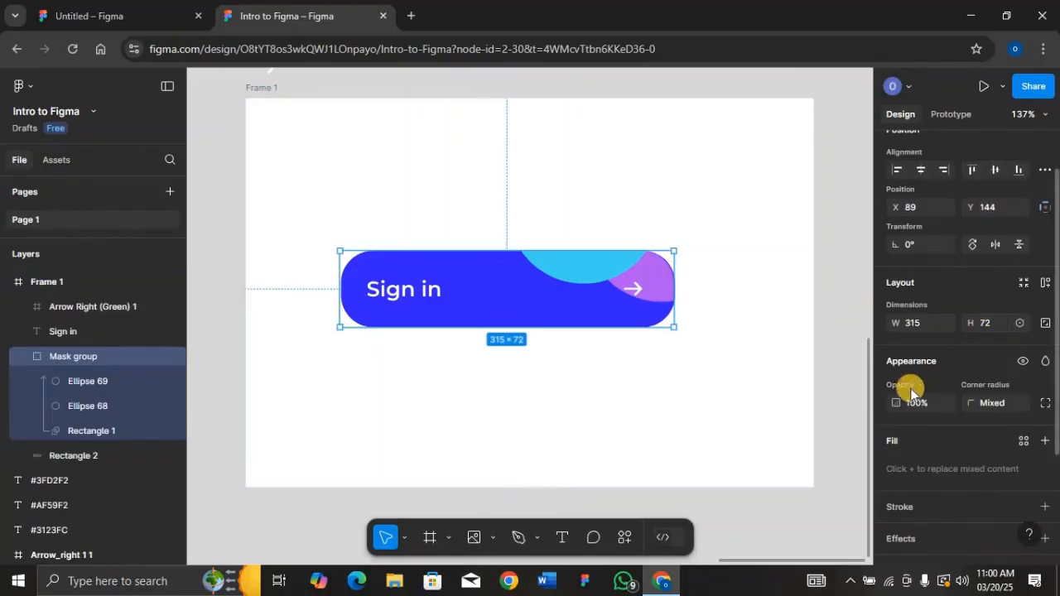
pyautogui.scroll(-2, 901, 395)
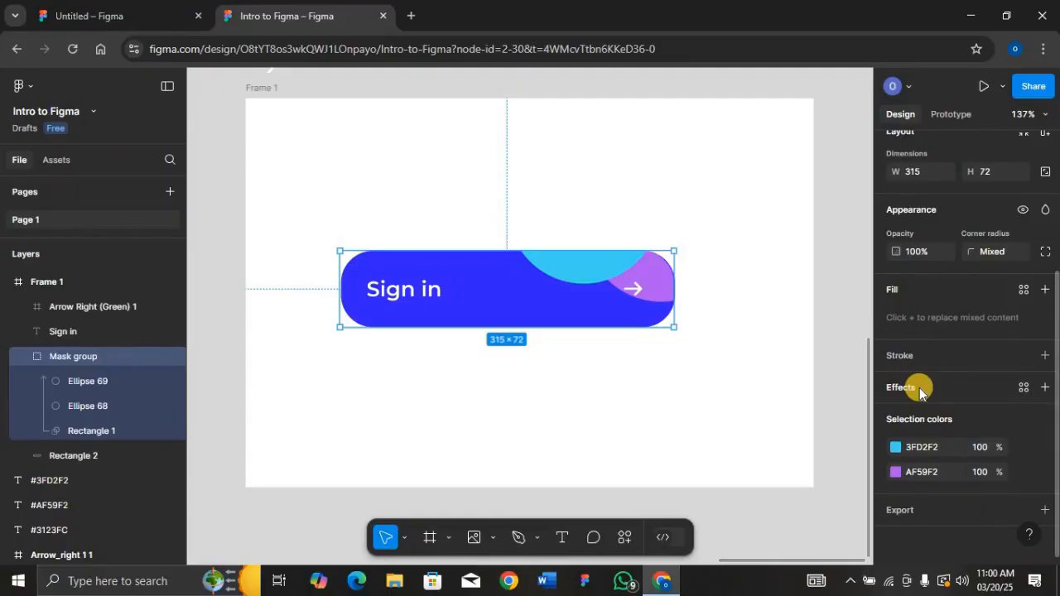
pyautogui.scroll(5, 919, 390)
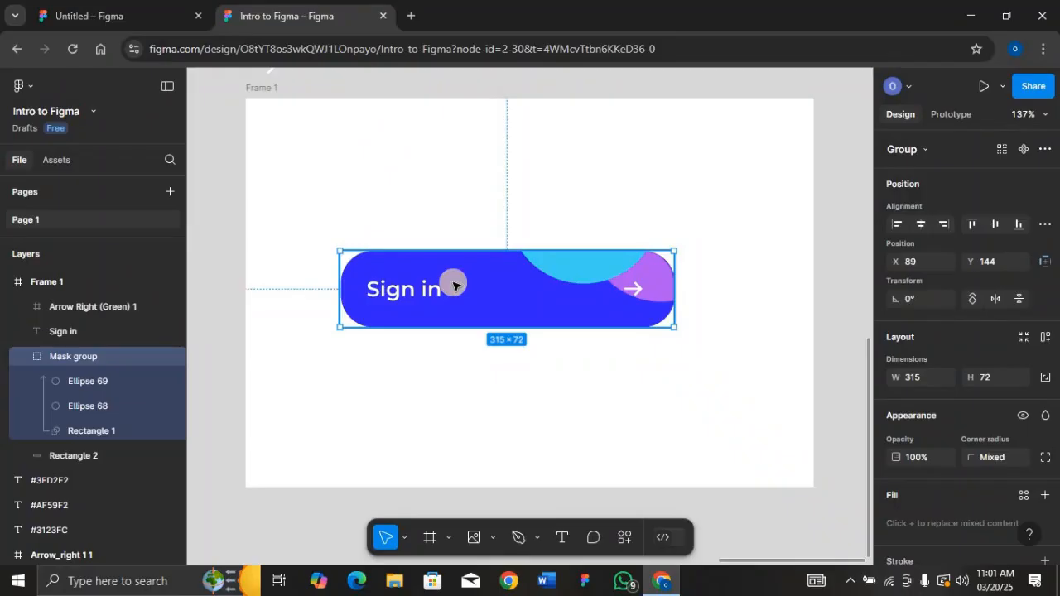
pyautogui.click(257, 89)
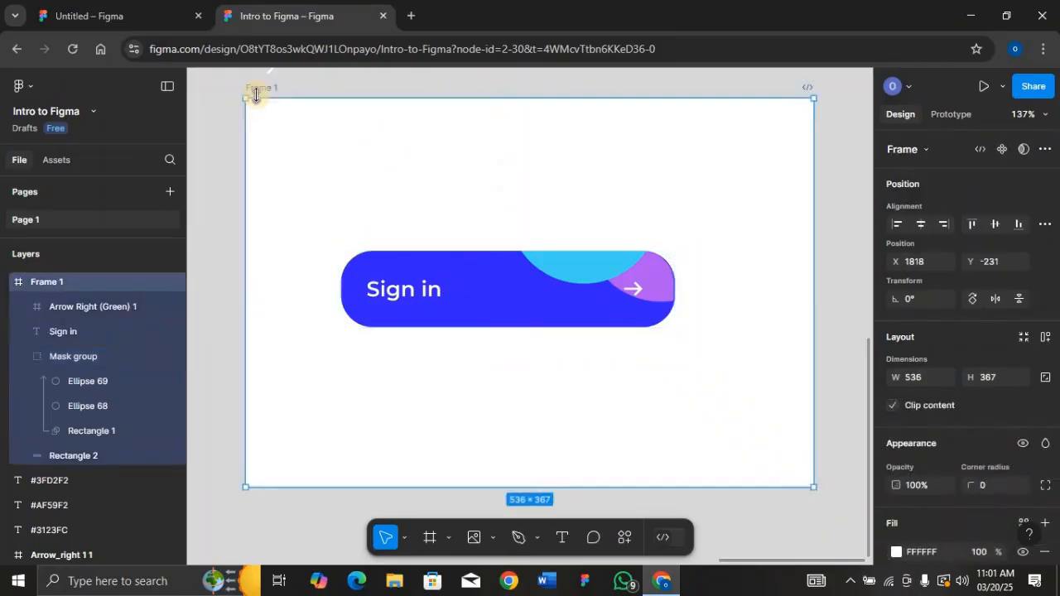